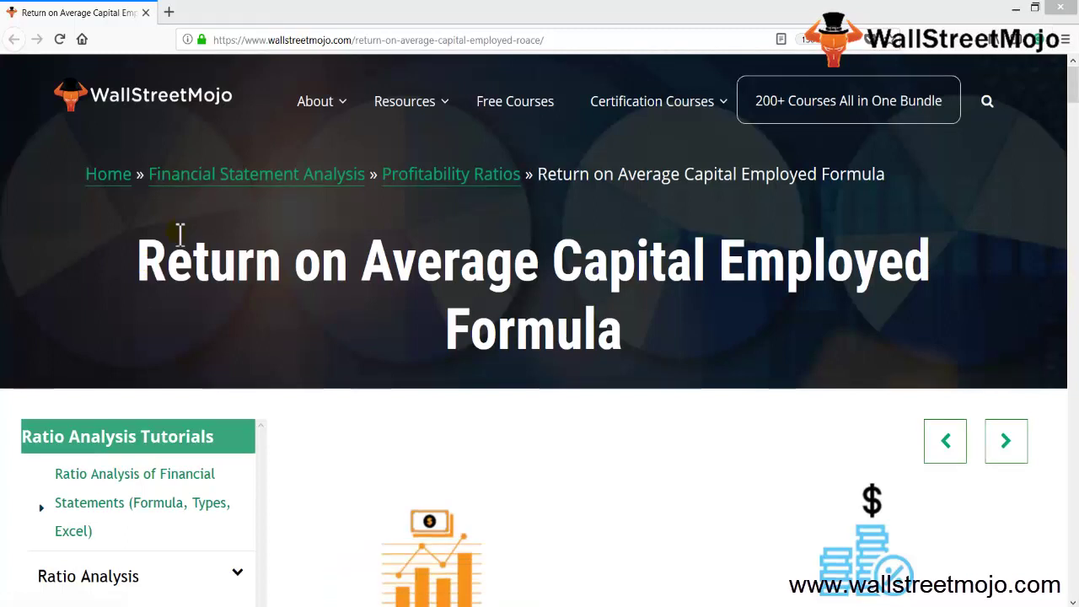
Step: Examine the web page's heading and the illustrated Return on Average Capital Employed formula
left_click_drag(145, 268, 728, 308)
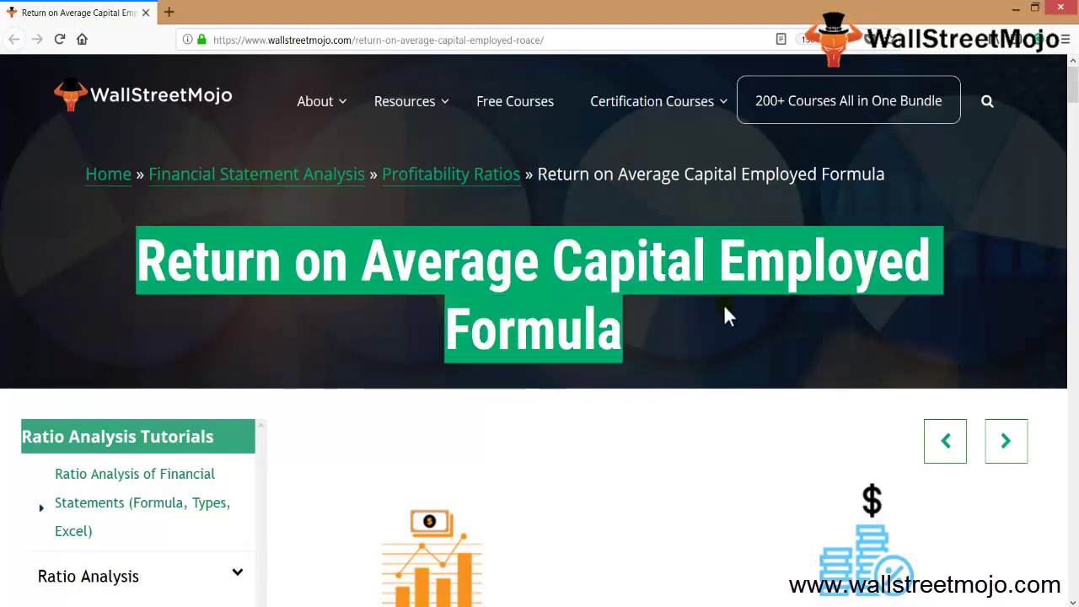
left_click(682, 456)
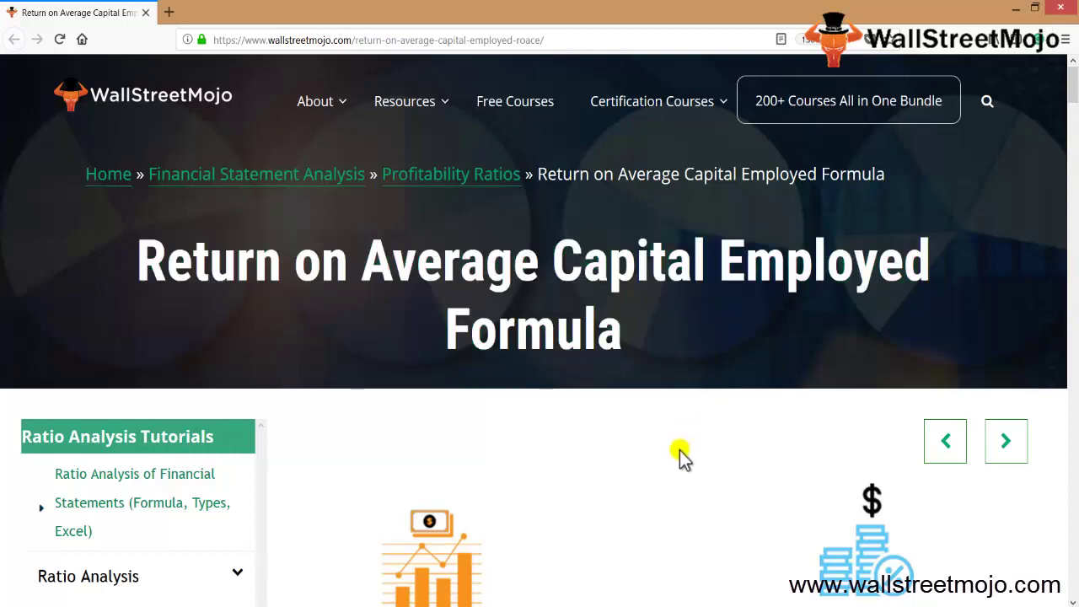
scroll(680, 450, "down", 3)
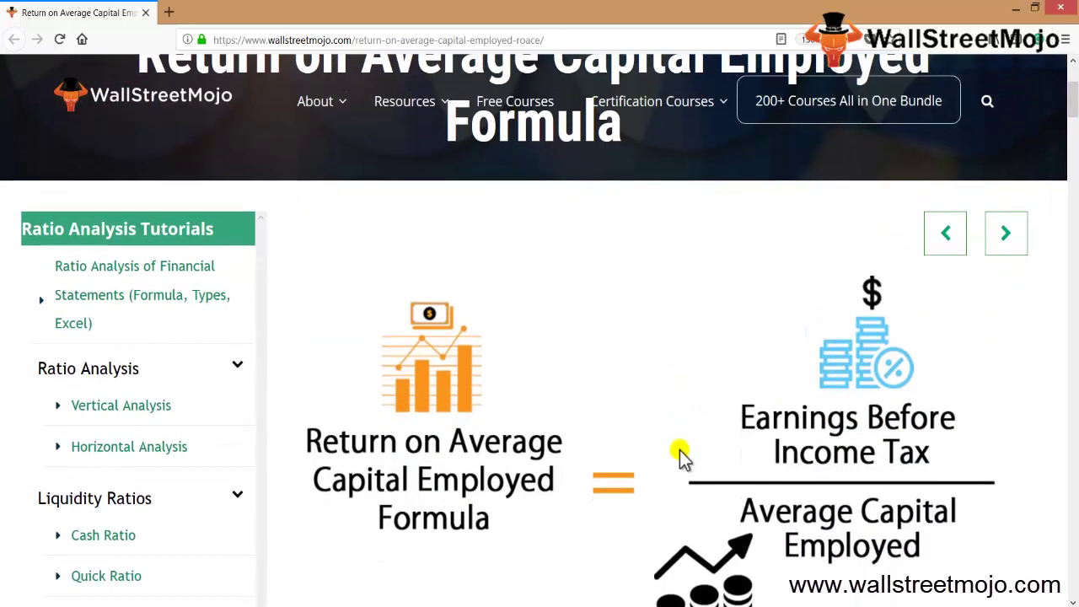
scroll(680, 450, "down", 1)
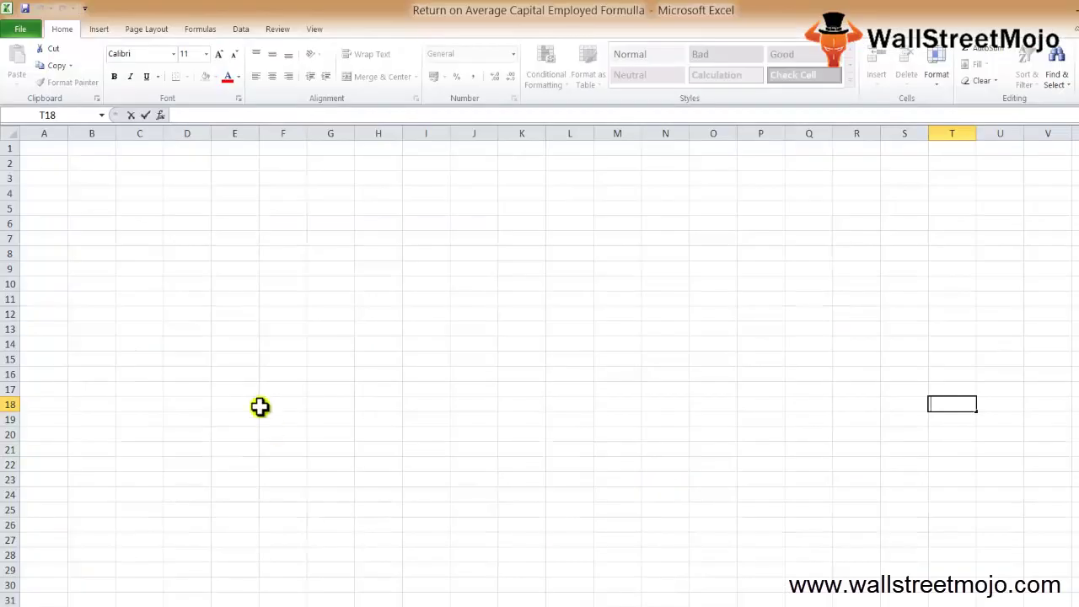
Step: Switch to the blank Excel workbook and enter the heading ROACE in cell B2
left_click(92, 169)
type("R")
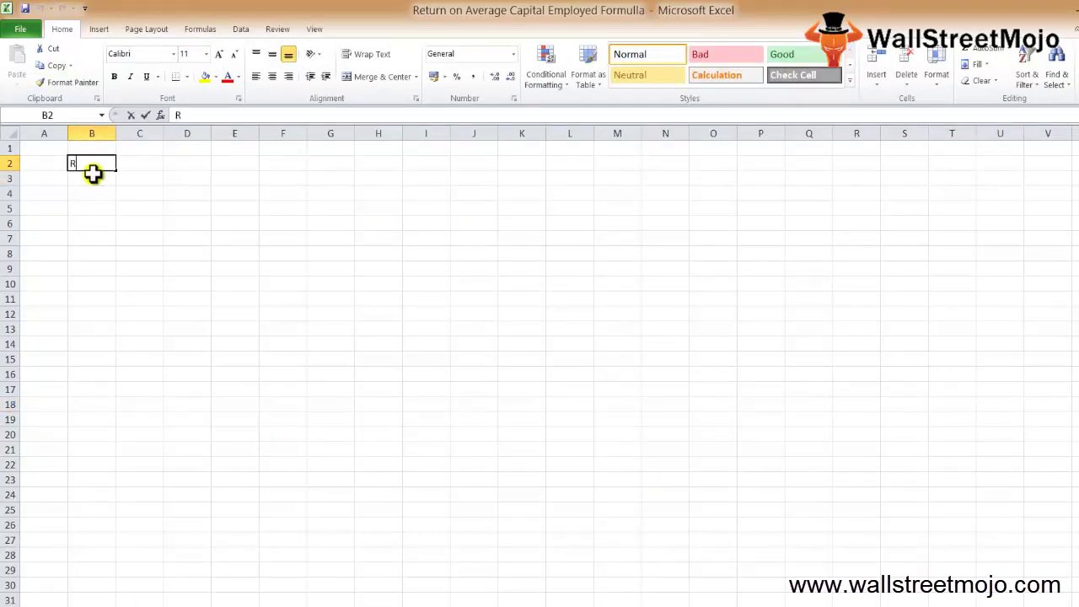
type("OACE")
key("Return")
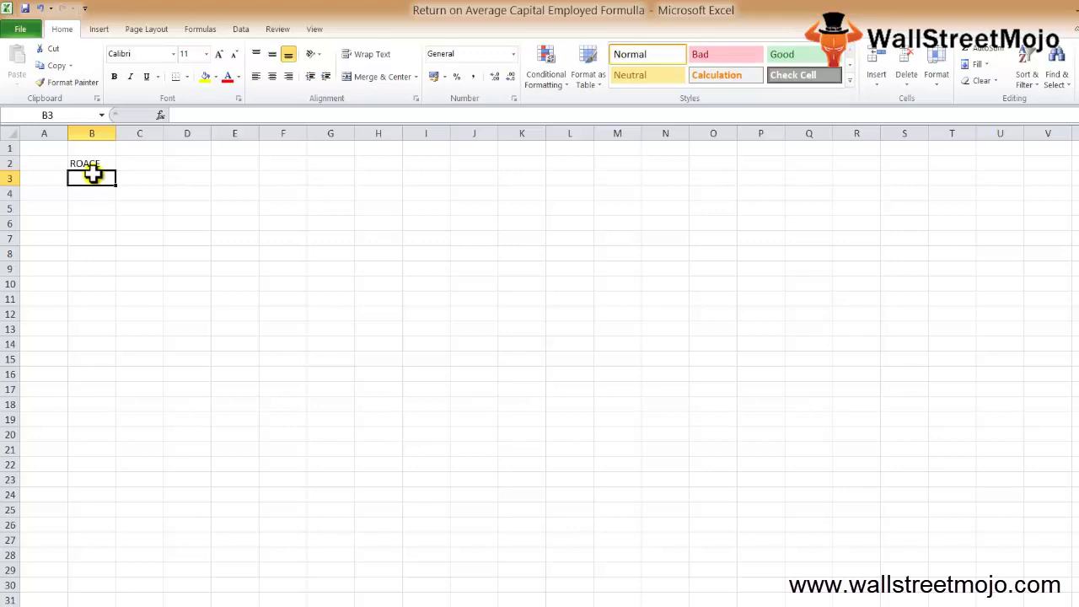
key("Return")
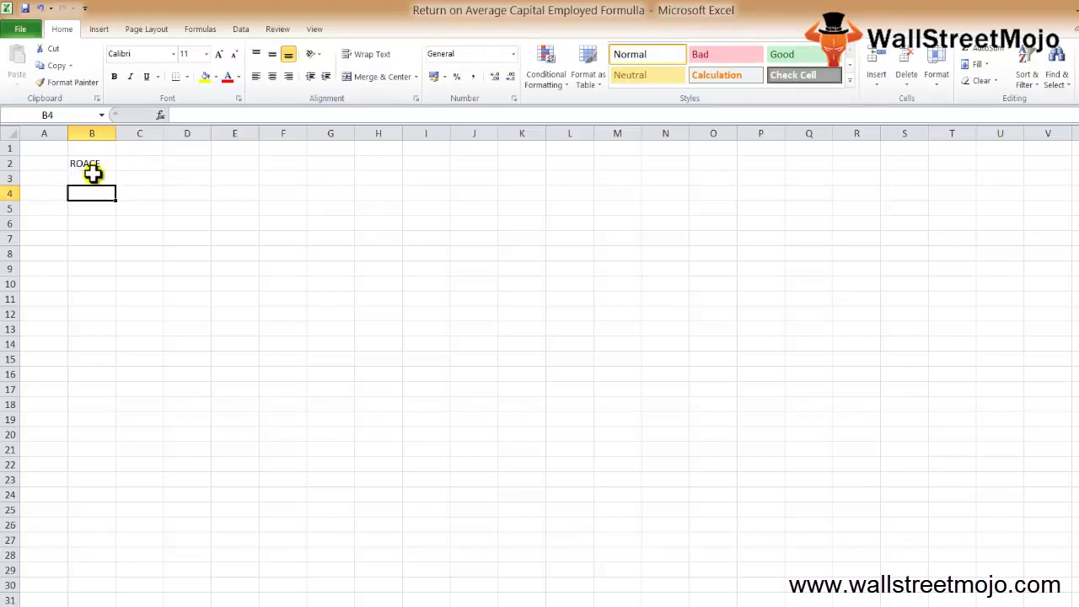
Step: Enter the notes "Grow" in cell B4 and "They should invest" in cell B5
type("Grow")
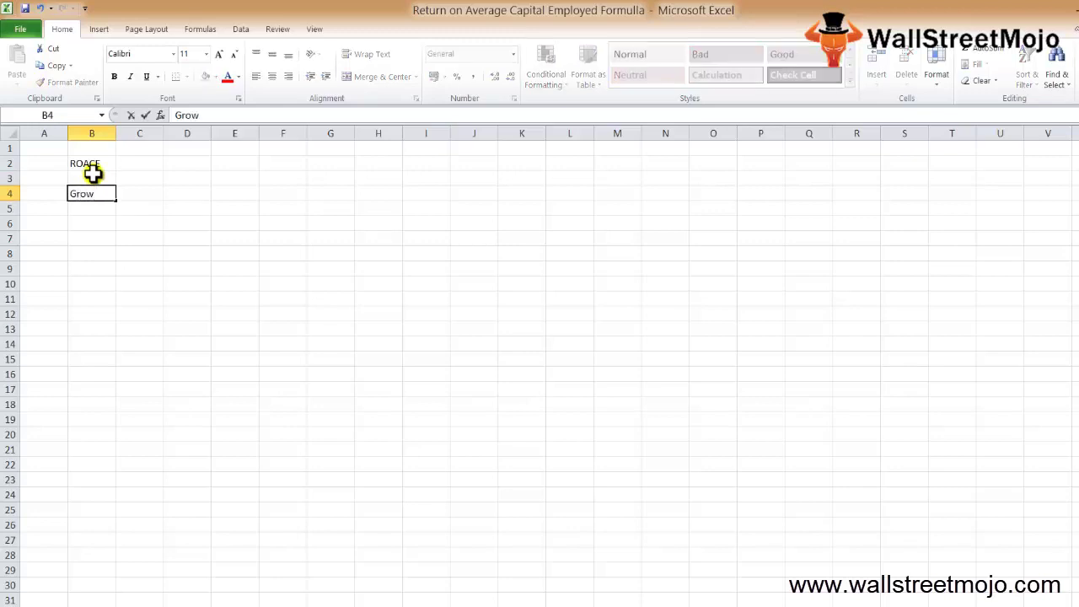
key("Return")
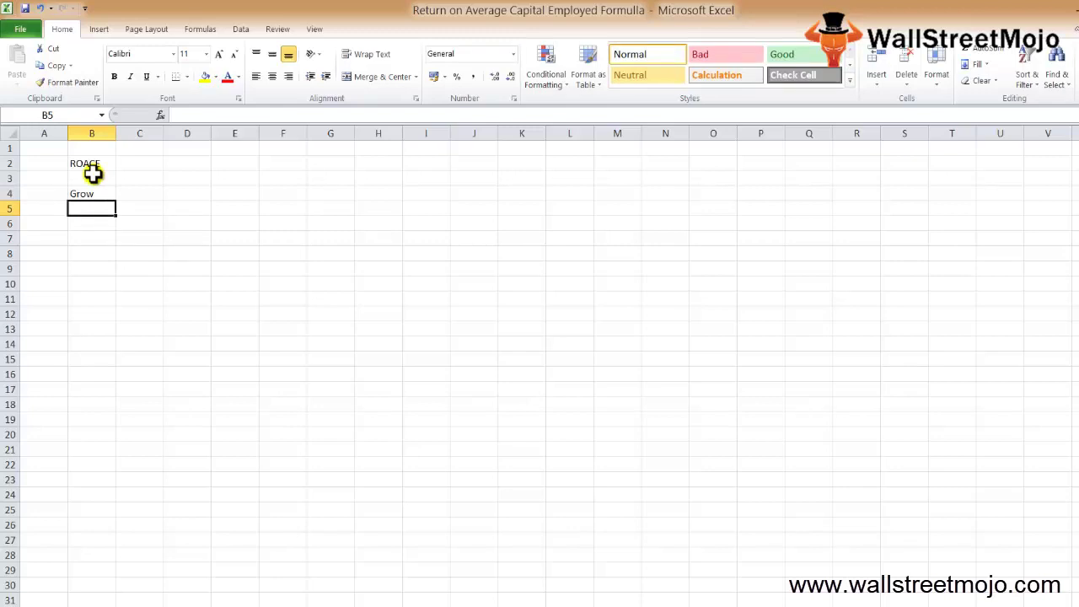
type("They s")
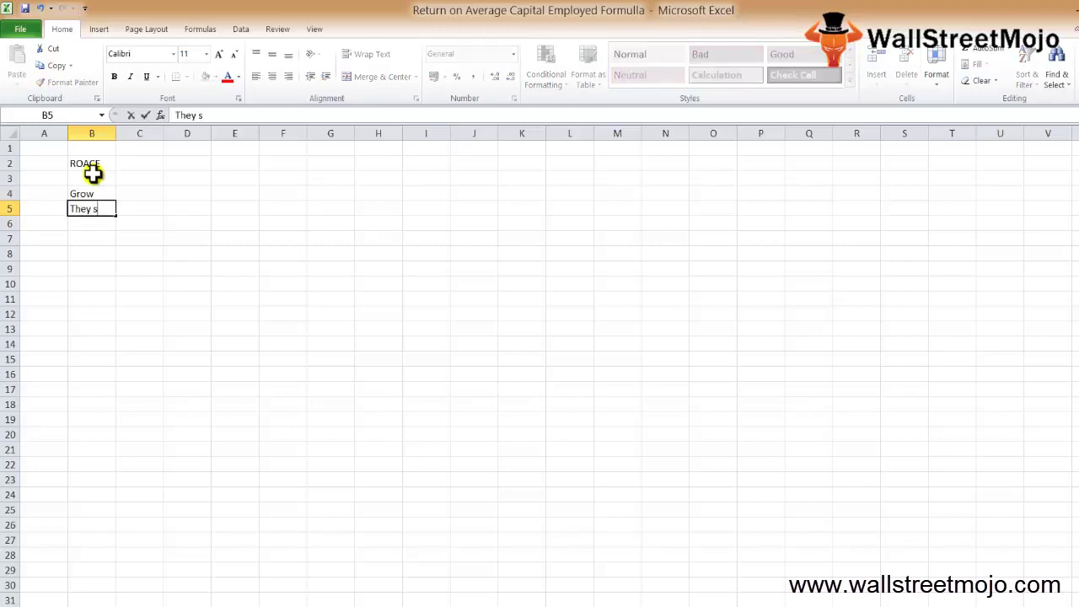
type("hould invest")
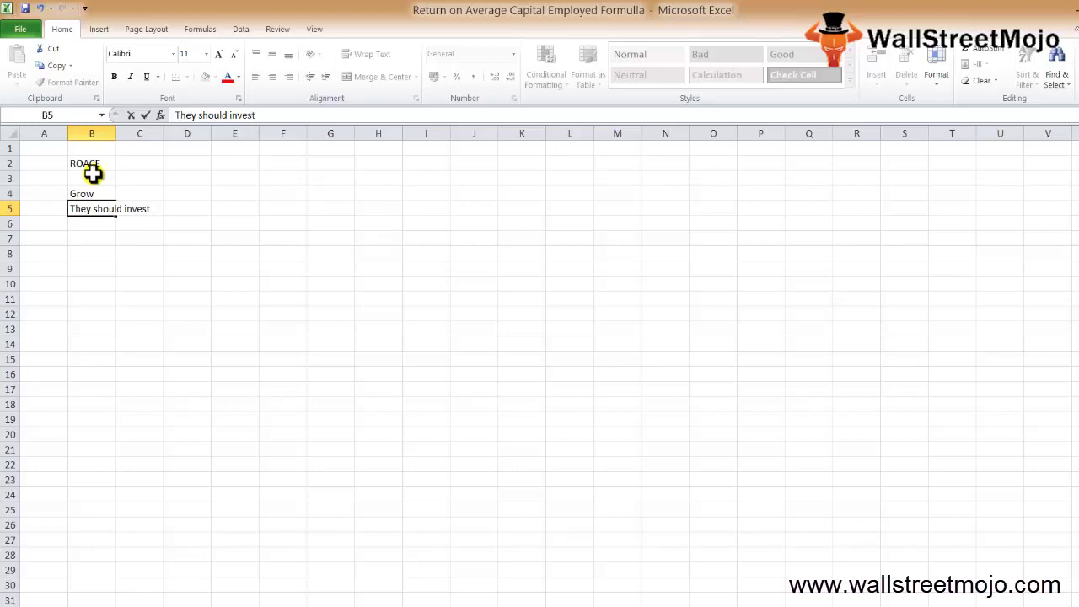
key("Return")
key("Return")
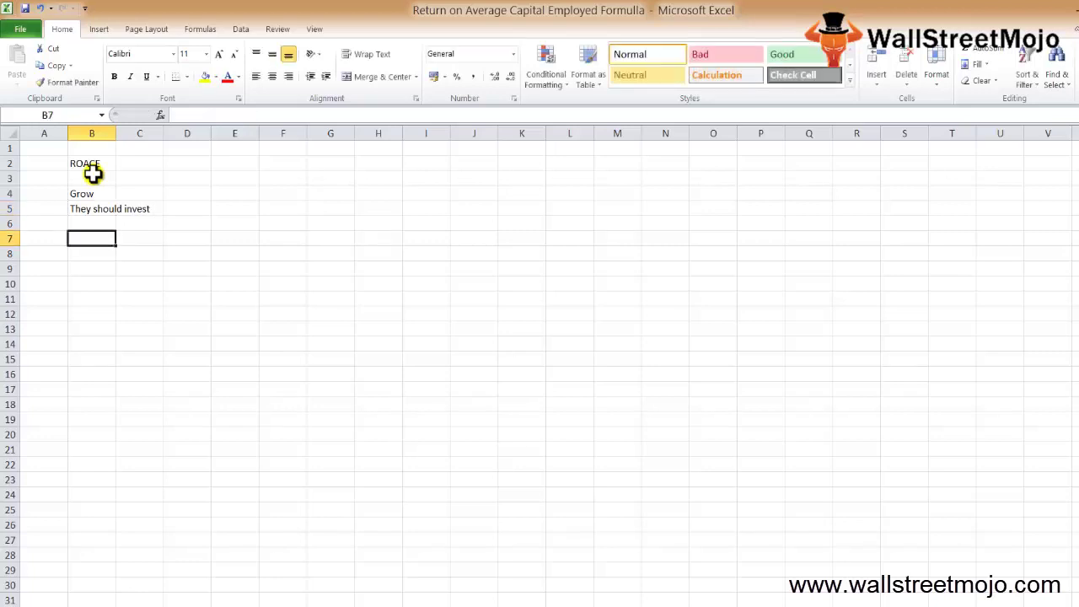
Step: Enter the comparison headings ROACE in cell B7 and ROCE in cell C7
type("RO")
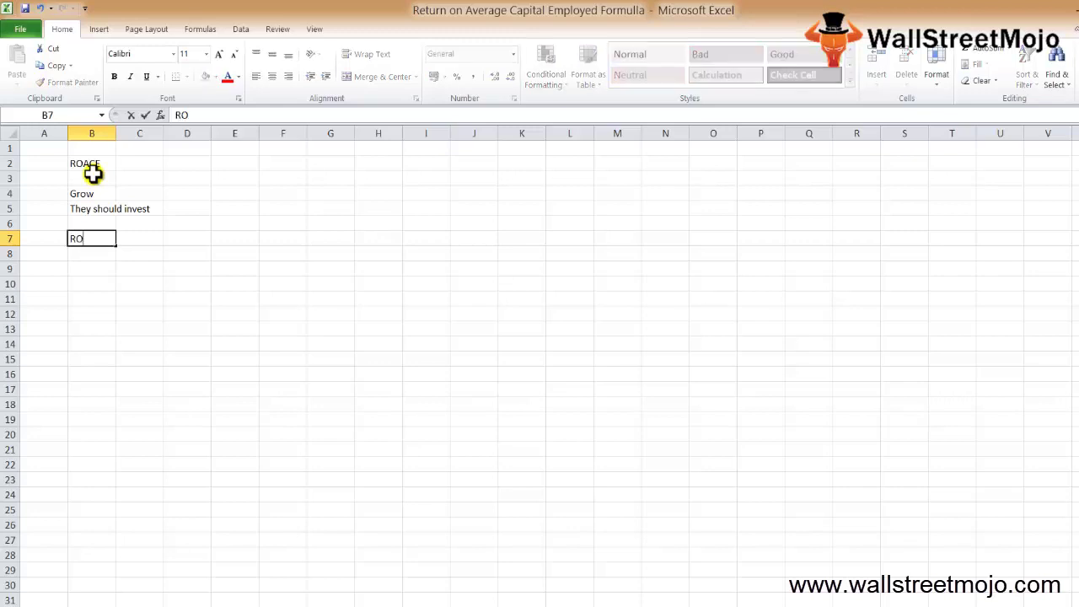
type("ACE")
key("Tab")
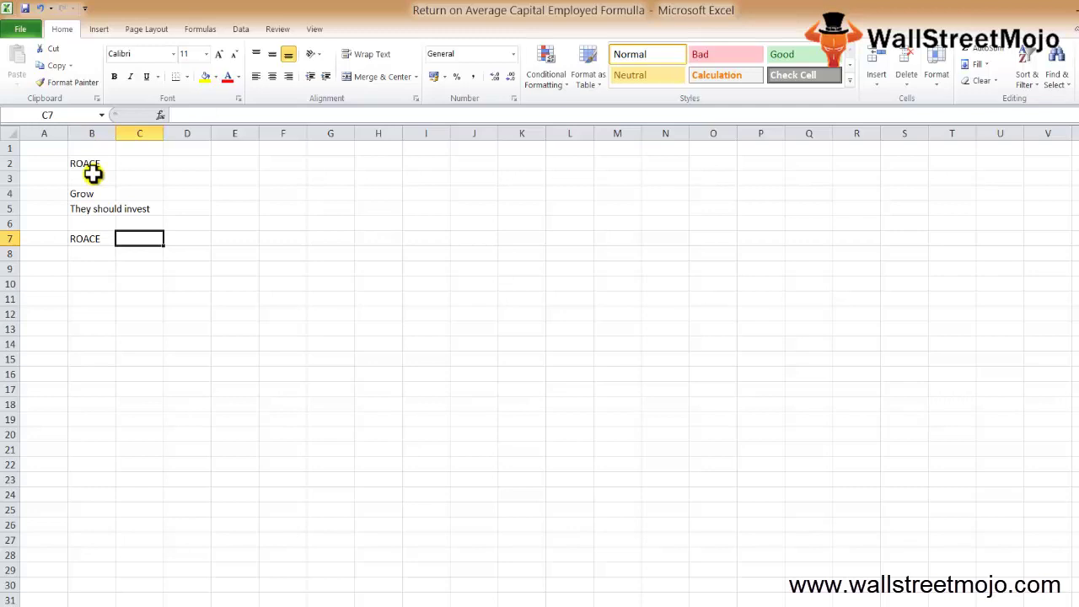
type("ROCE")
key("Return")
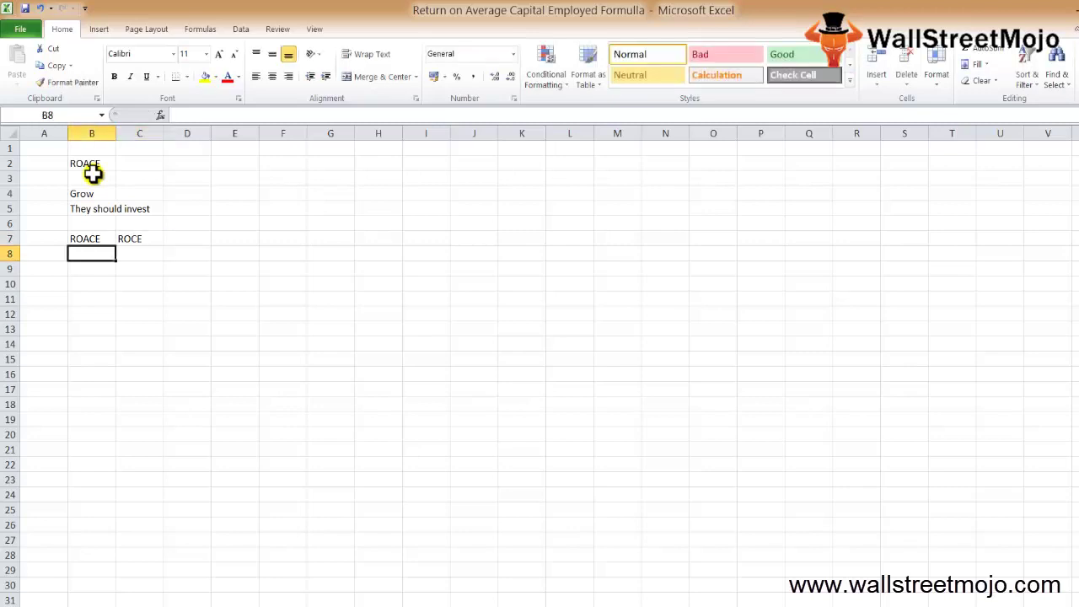
Step: List "Average Cap", "Beg" and "End" in cells B8 to B10 under the ROACE heading
type("Average Cap")
key("Return")
key("Up")
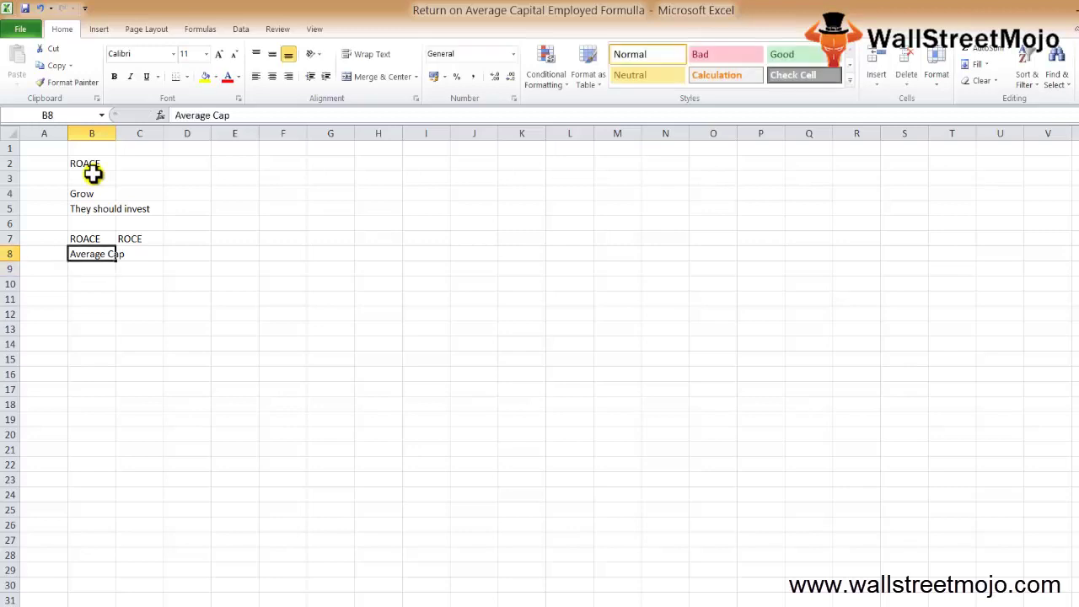
key("Return")
type("Beg")
key("Return")
type("End")
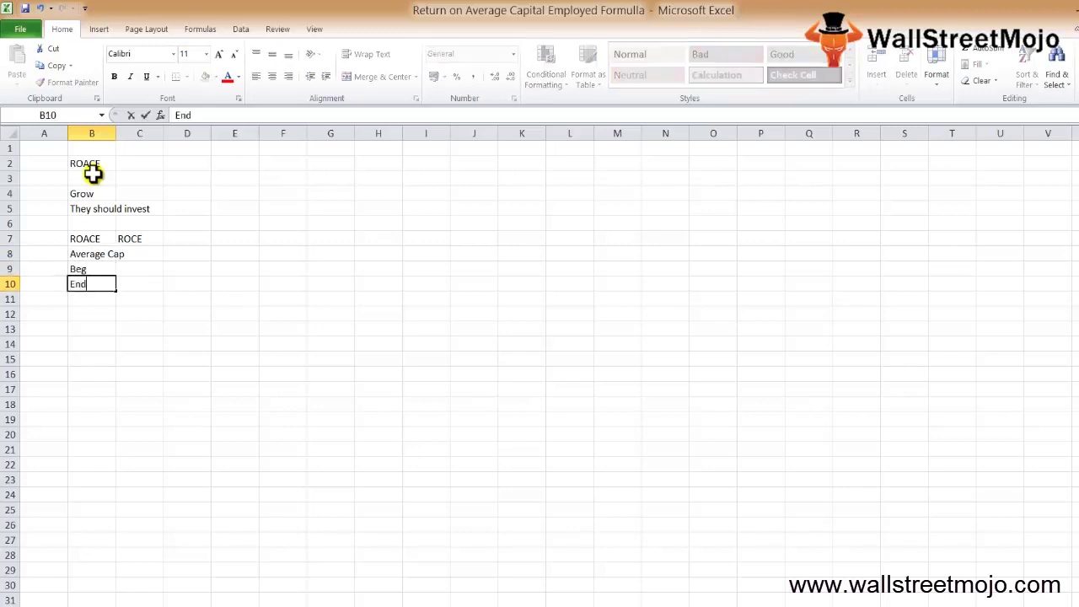
key("Return")
key("Up")
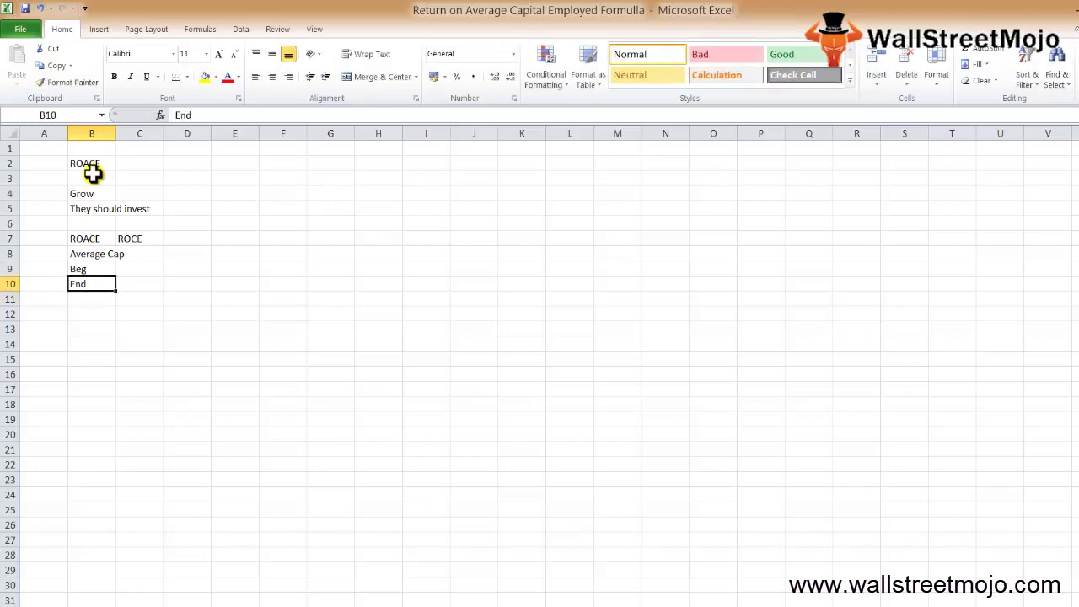
key("Down")
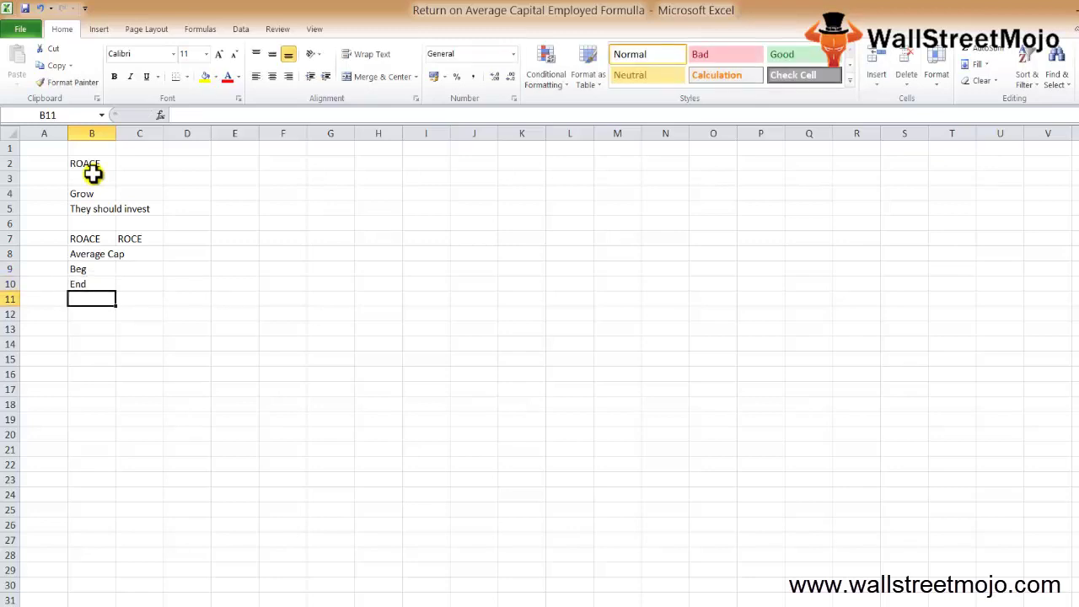
Step: Continue the list with "Profitabli" in cell B11 and "Return" in cell B12
type("Profi")
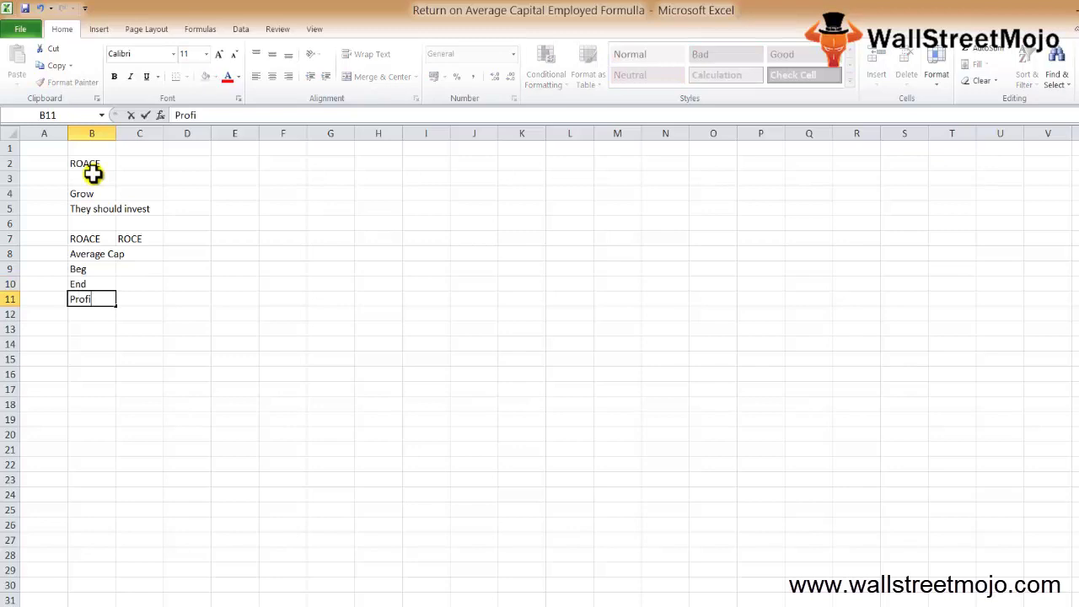
type("tabli")
key("Return")
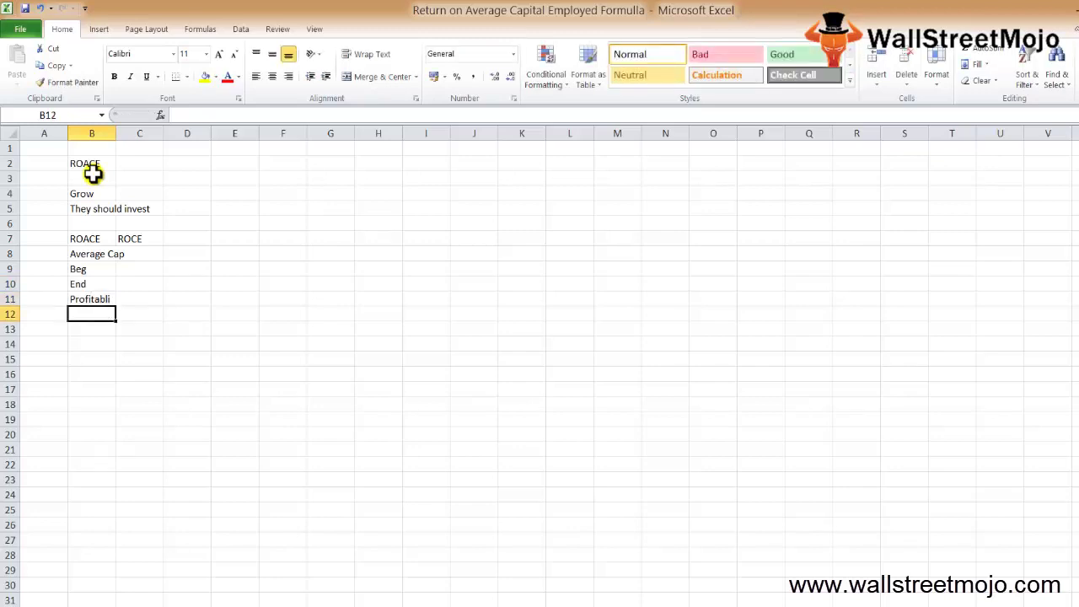
type("Retu")
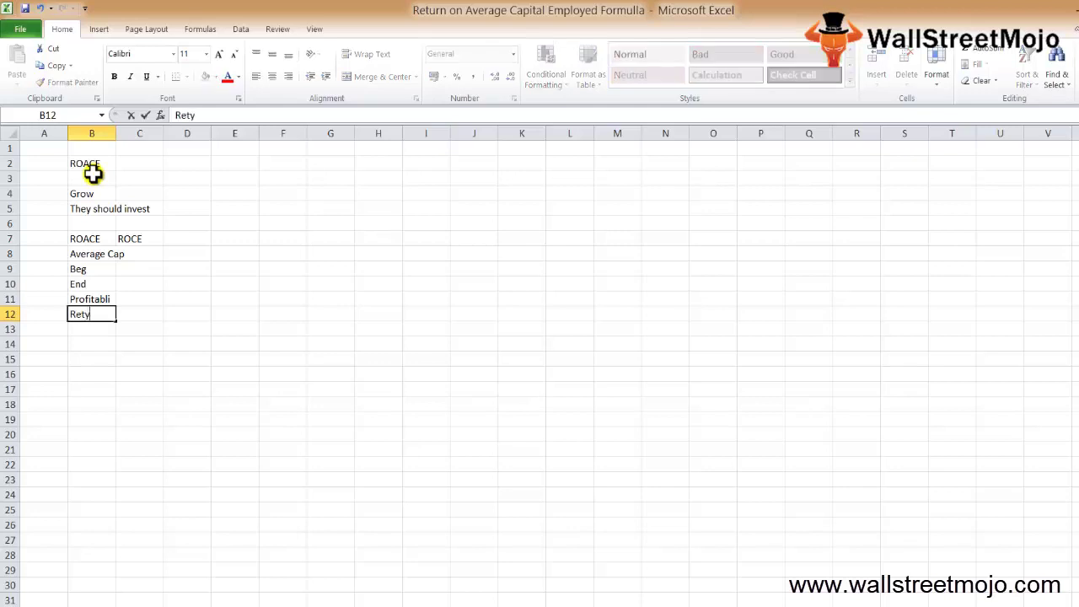
type("rn")
key("Return")
Step: Enter the formula label "ROACE=" in cell B14
key("Down")
type("RO")
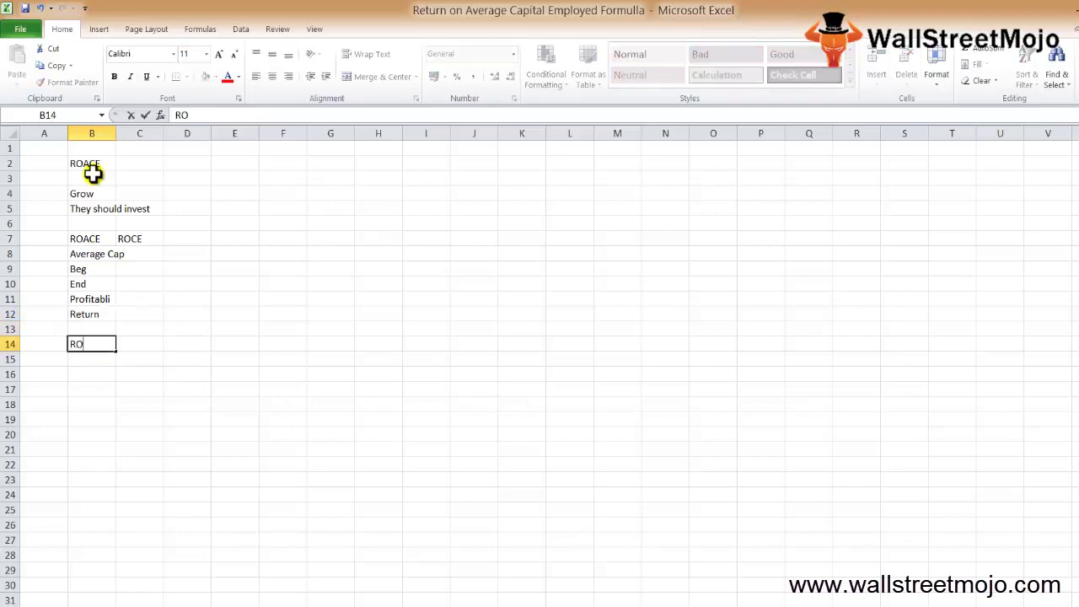
type("ACE=")
key("Return")
key("Up")
key("Right")
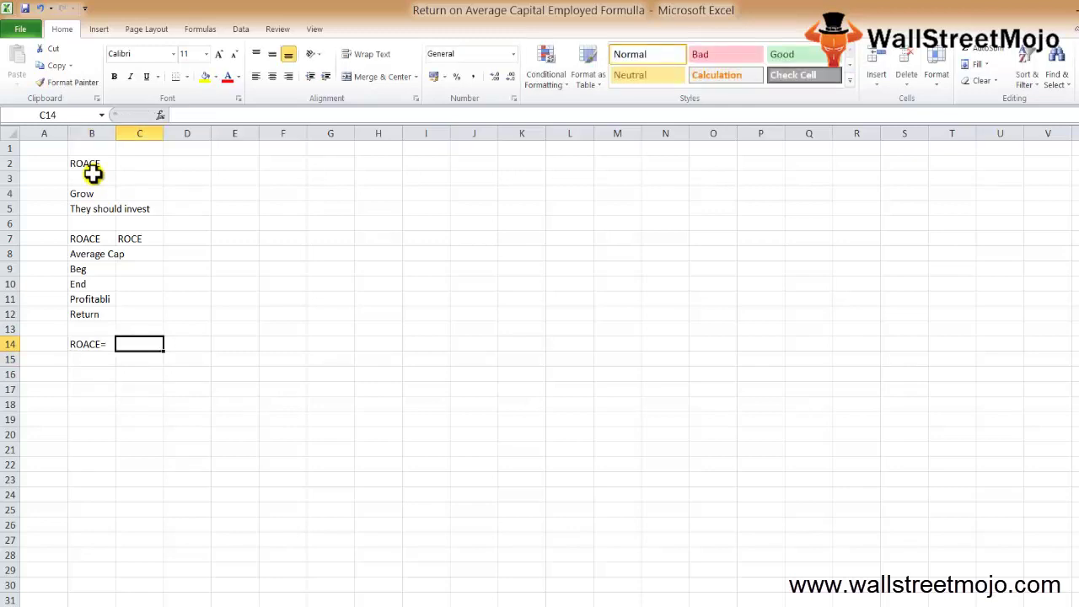
Step: Write the formula's numerator "EBIT" in cell C14 and its denominator "Avg CAP Emp" in cell C15
type("EBIT")
key("Return")
type("Av")
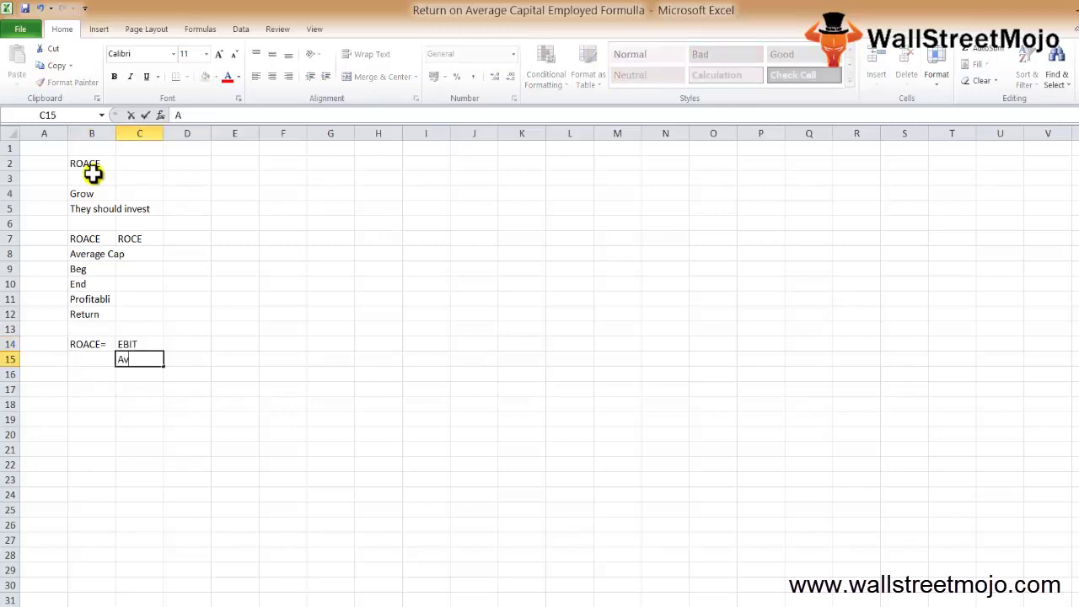
type("g CAP Emp")
key("Return")
key("Up")
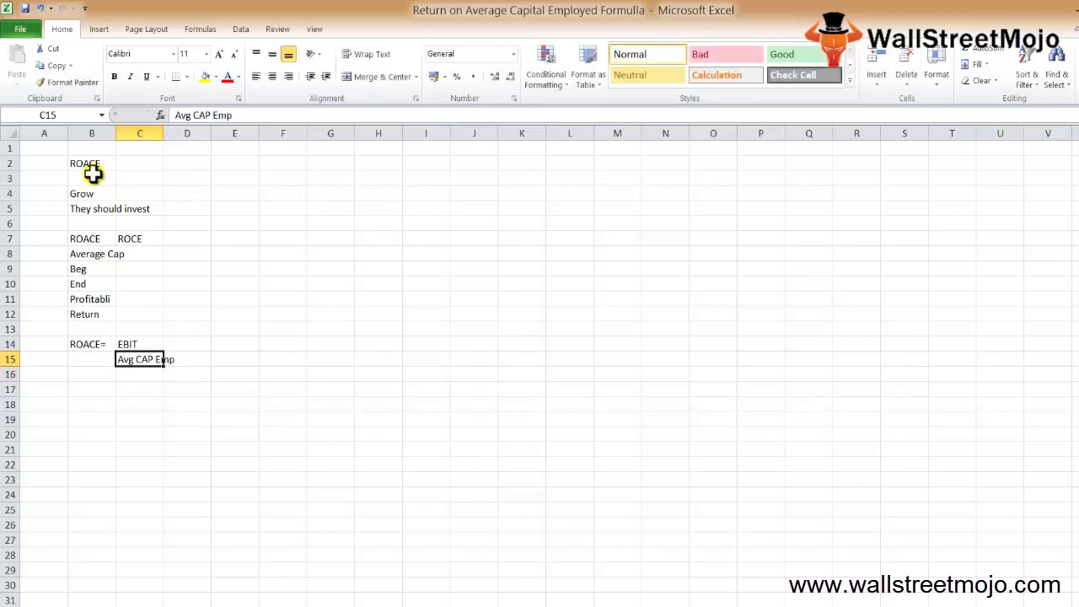
key("Down")
key("Down")
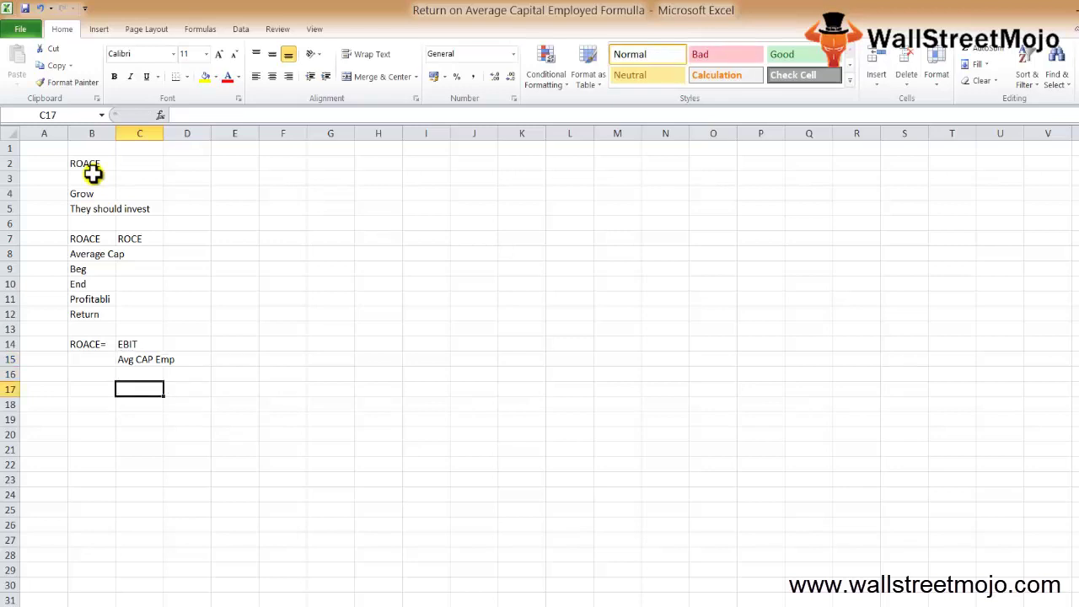
Step: Go to the next blank worksheet and enter the example title "Benefit Inc" in cell B2
key("ctrl+Page_Down")
left_click(92, 173)
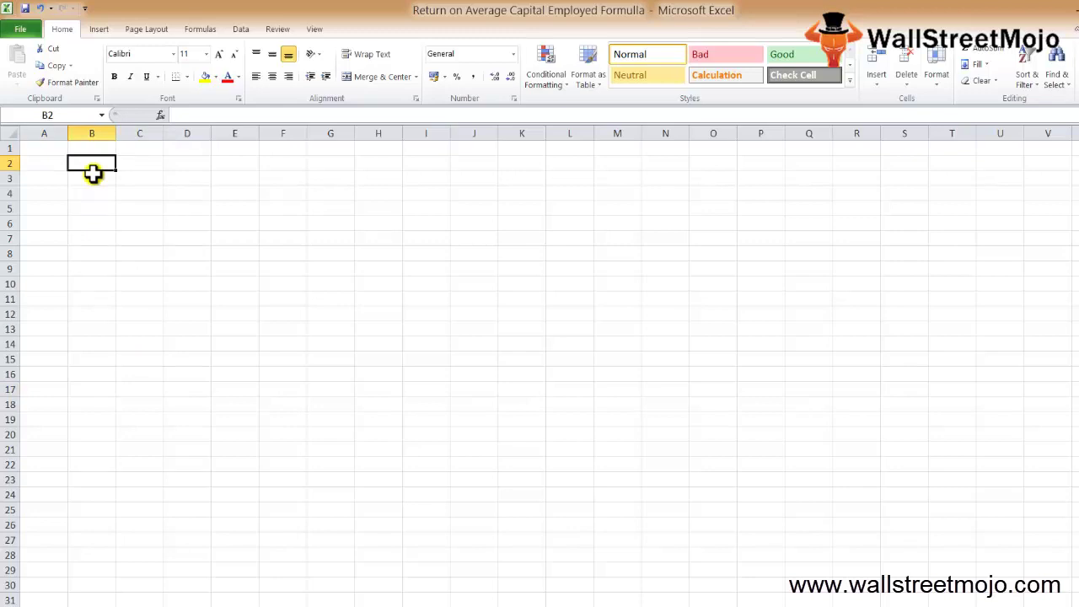
type("Beneg")
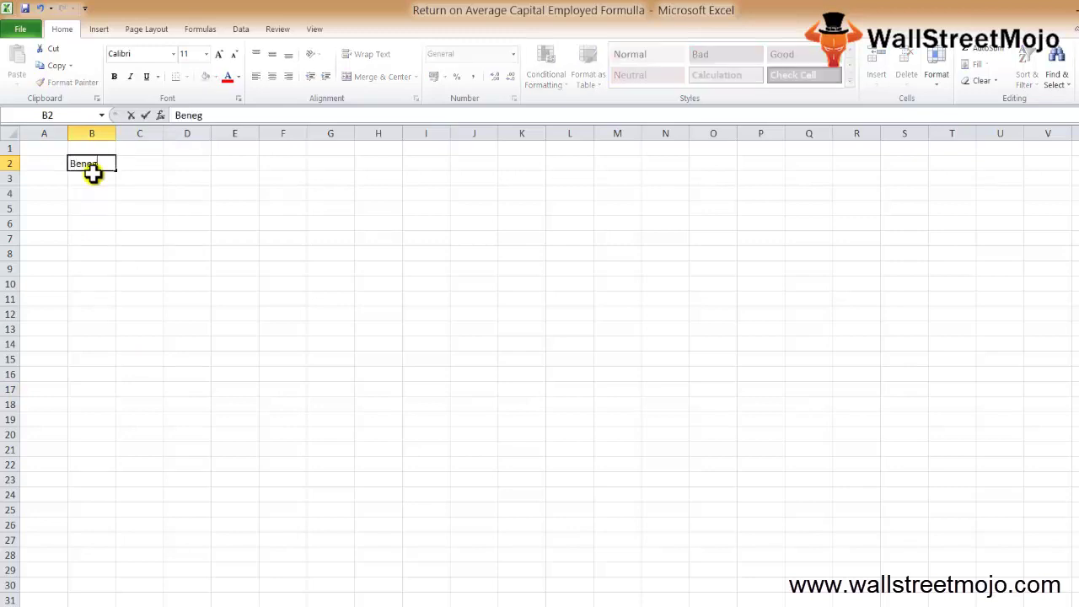
key("BackSpace")
type("fit Inc")
key("Return")
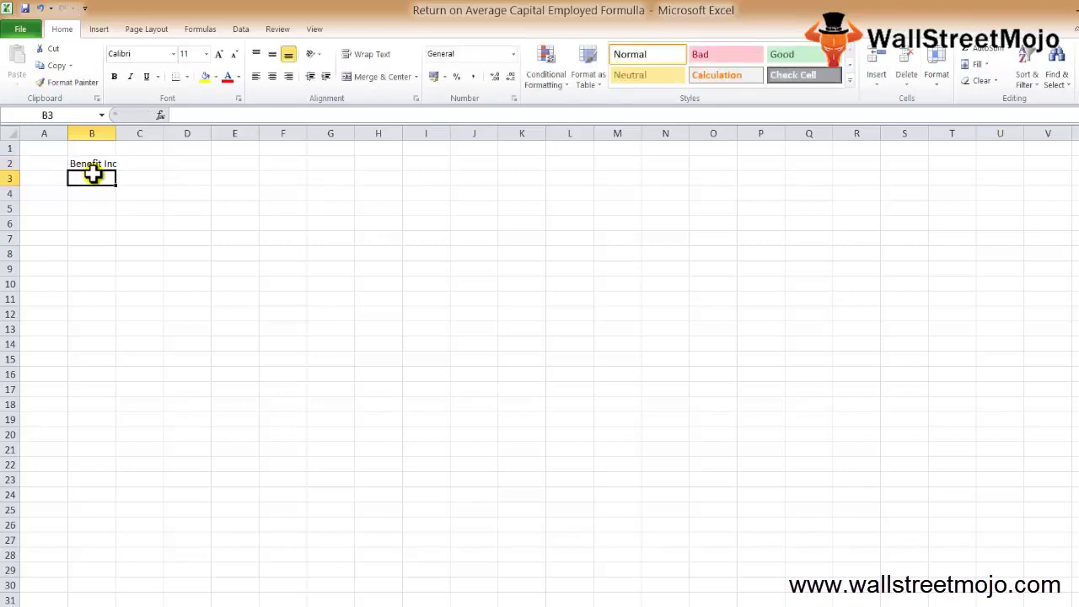
Step: Enter the label EBIT in cell B4 with the value 30000 beside it in C4
key("Down")
type("EBIT")
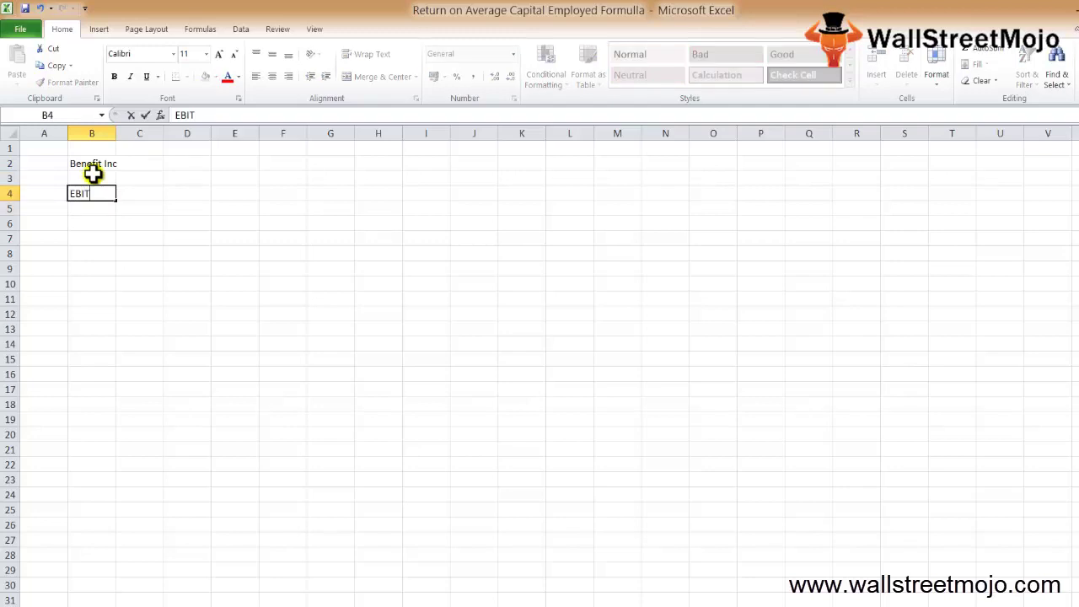
key("Return")
key("Up")
key("Right")
type("30000")
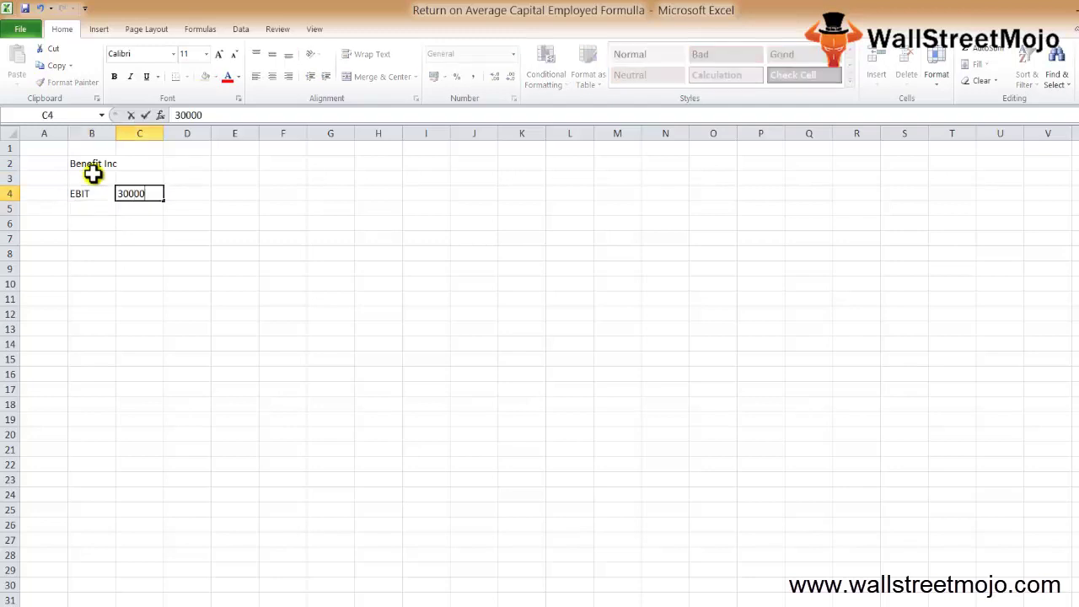
key("Left")
Step: Enter the label "Beg cap" in cell B5 with the value 54000 beside it in C5
key("Down")
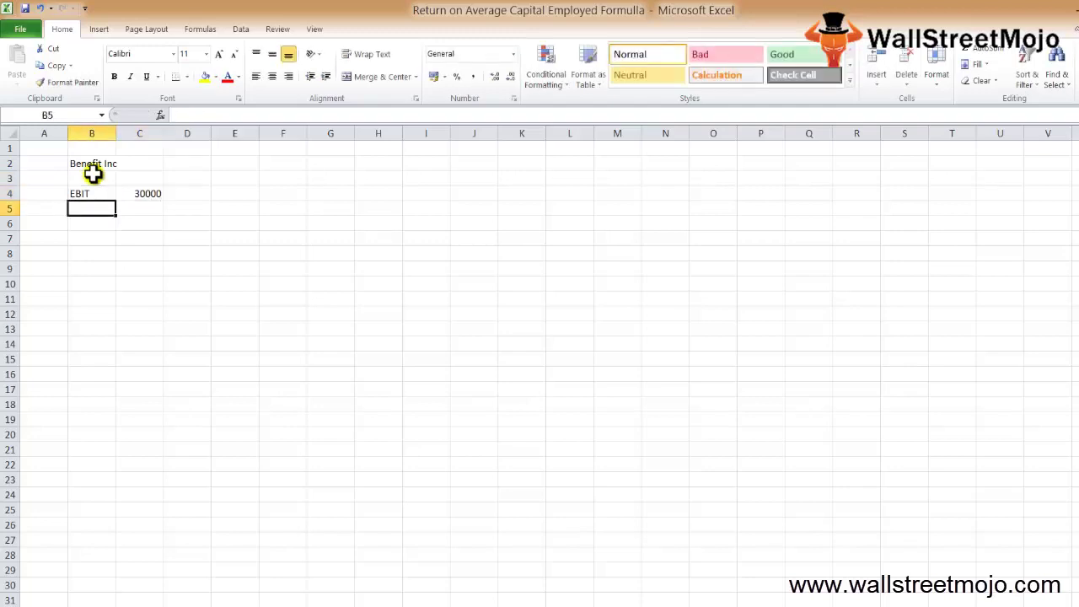
type("Beg a")
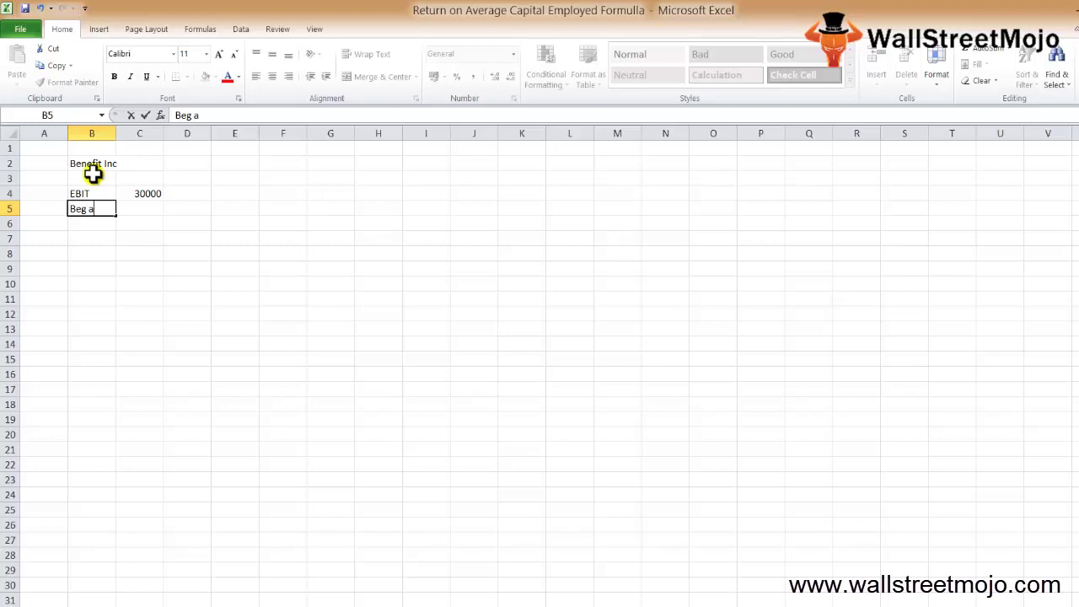
key("BackSpace")
type("cap")
key("Return")
key("Return")
key("Up")
key("Right")
type("5")
key("Escape")
key("Up")
type("54000")
key("Return")
key("Left")
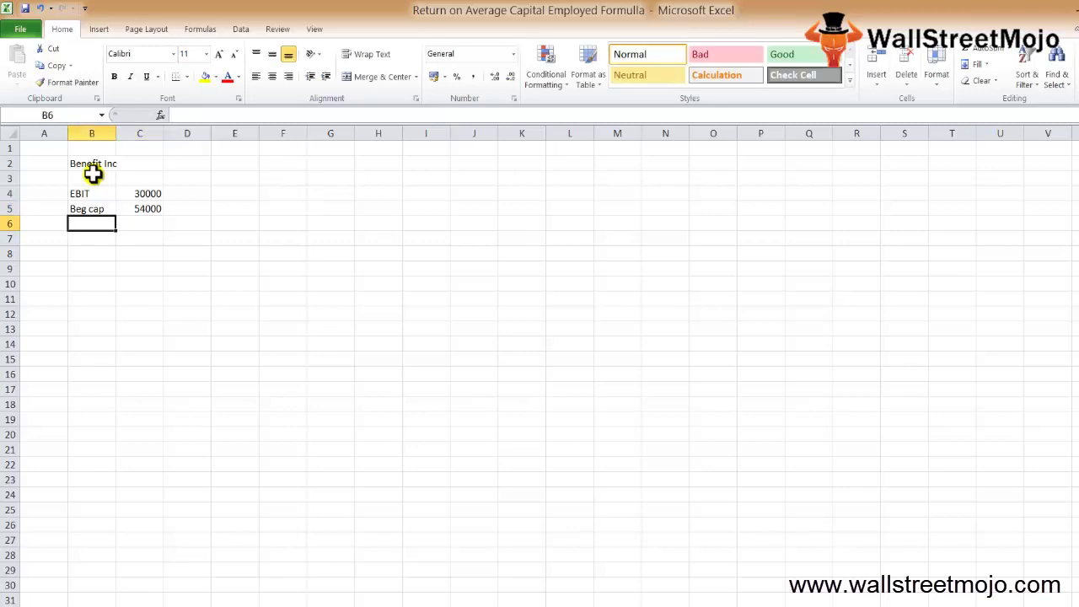
Step: Enter the label "End Cap" in cell B6 with the value 450000 beside it in C6
type("C")
key("BackSpace")
type("End Cap")
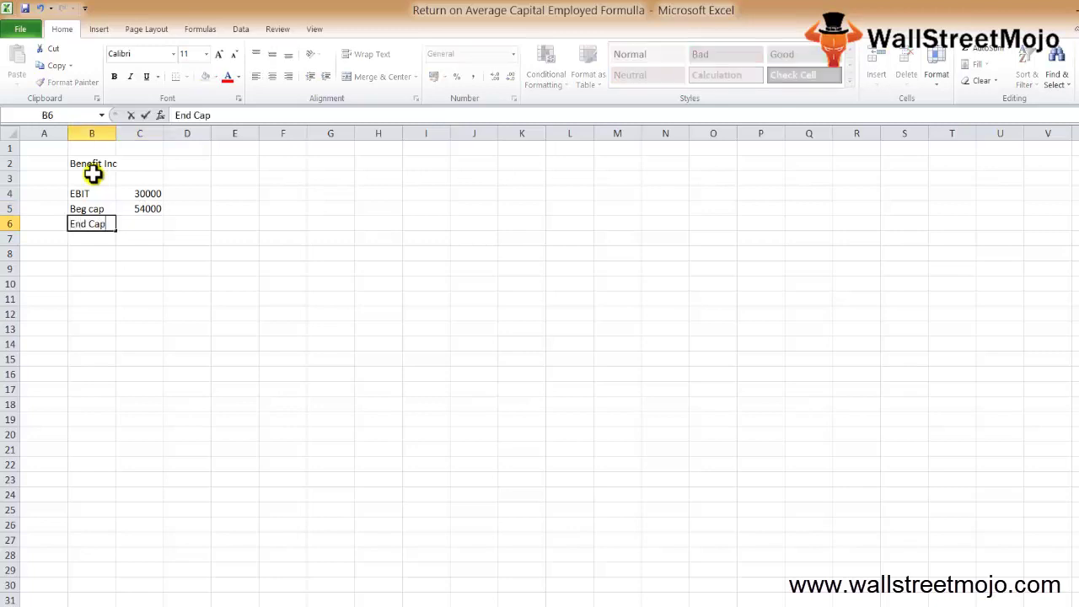
key("Return")
key("Up")
key("Right")
type("4")
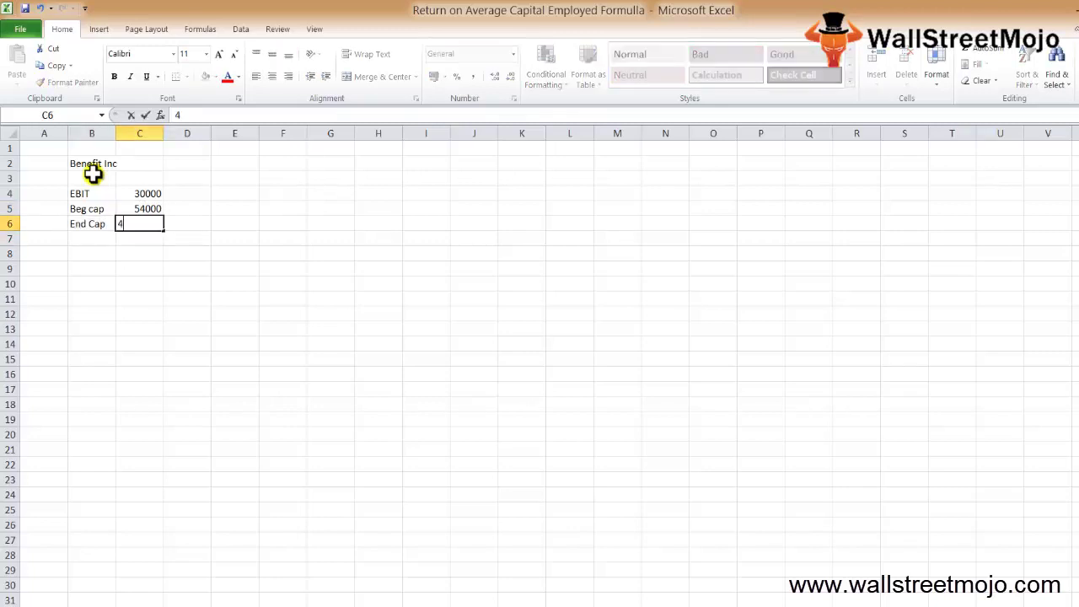
type("50000")
key("Return")
Step: Enter the task line "Find ROACE" in cell B8, leaving a blank row below the capital figures
key("Down")
key("Down")
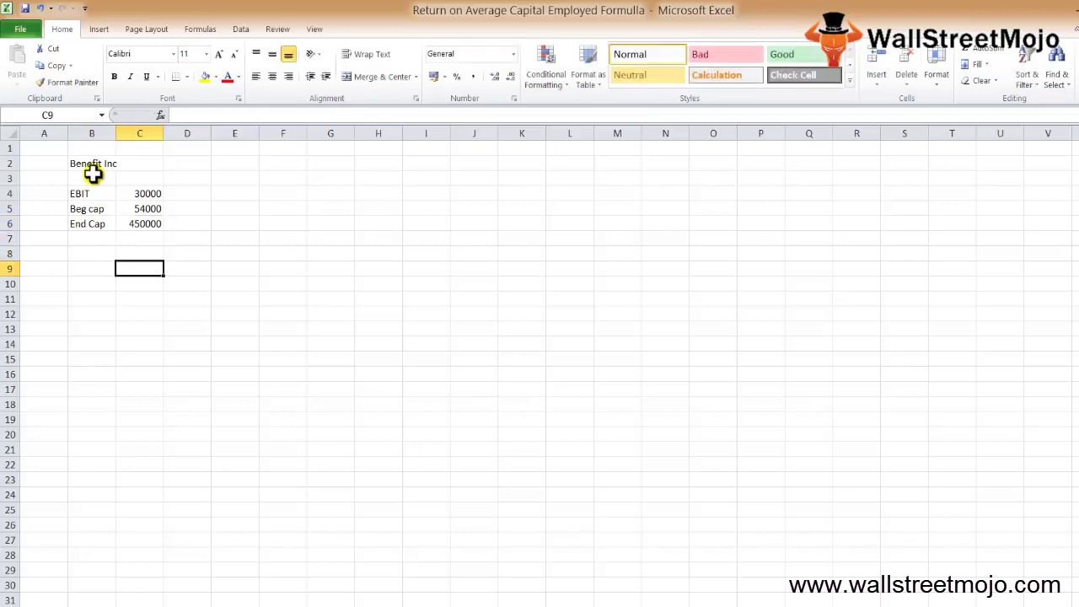
key("Left")
key("Up")
type("Find")
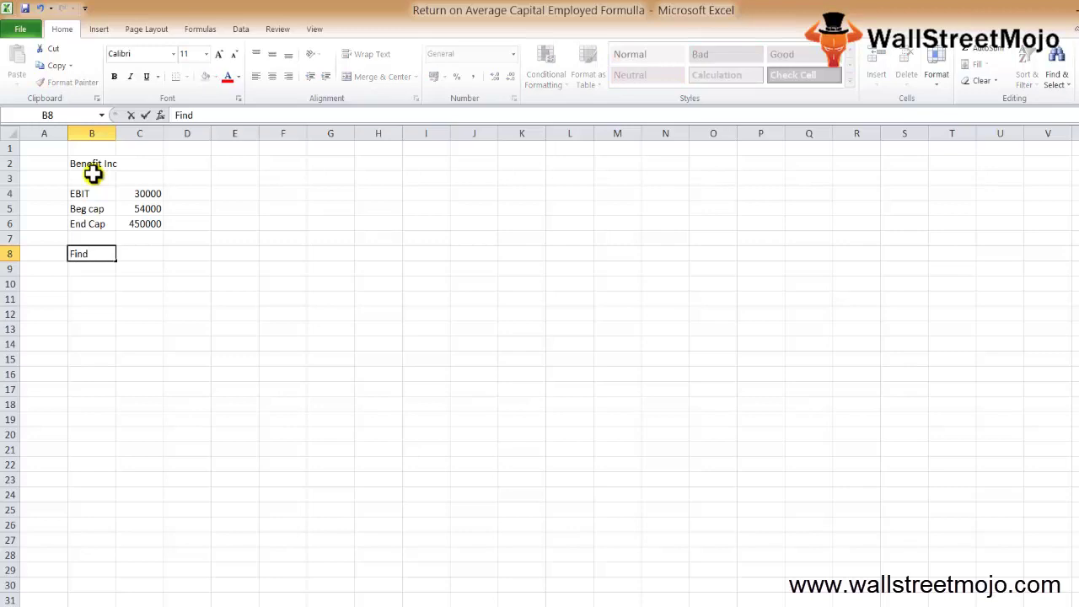
type(" ROACE")
key("Return")
Step: Enter the label "Average Capital Emplyed" in cell B10 and autofit the width of column B to it
key("Down")
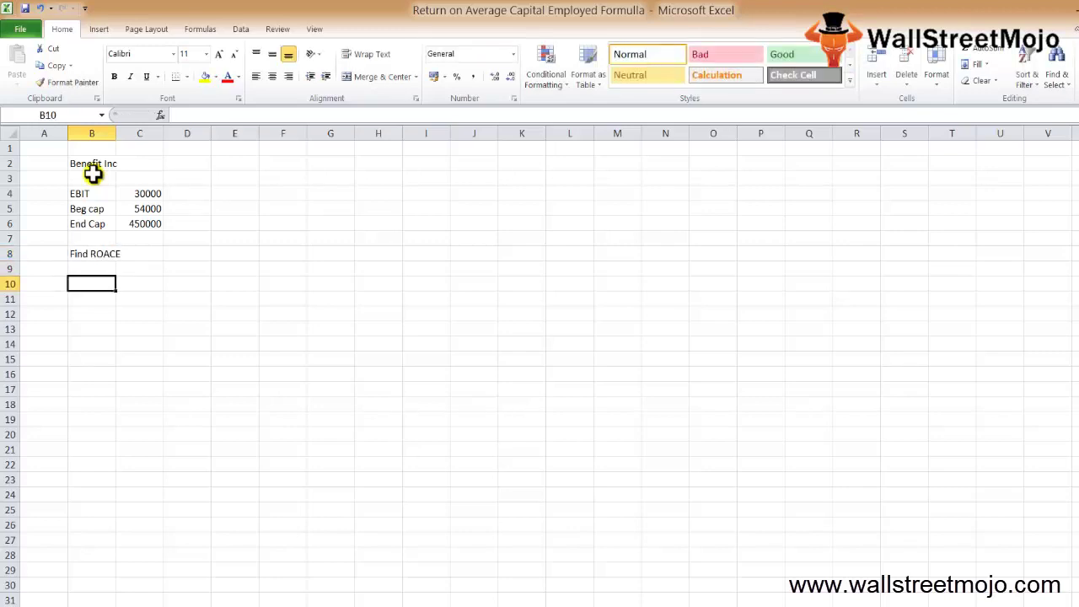
type("Av")
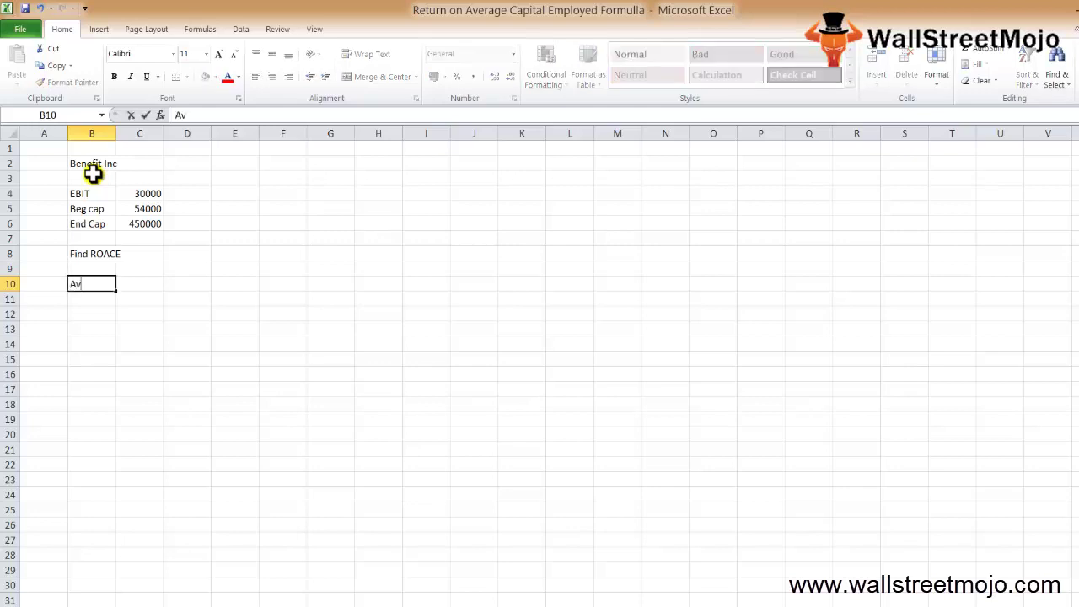
type("erage Capit")
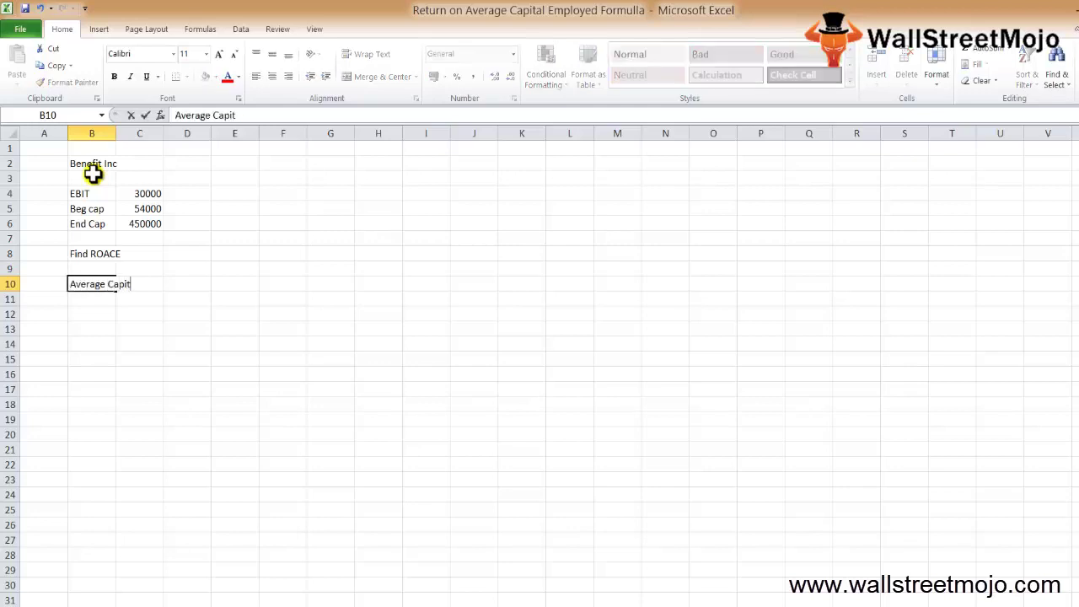
type("al Emplyed")
key("ctrl+Return")
key("alt+h")
key("o")
key("i")
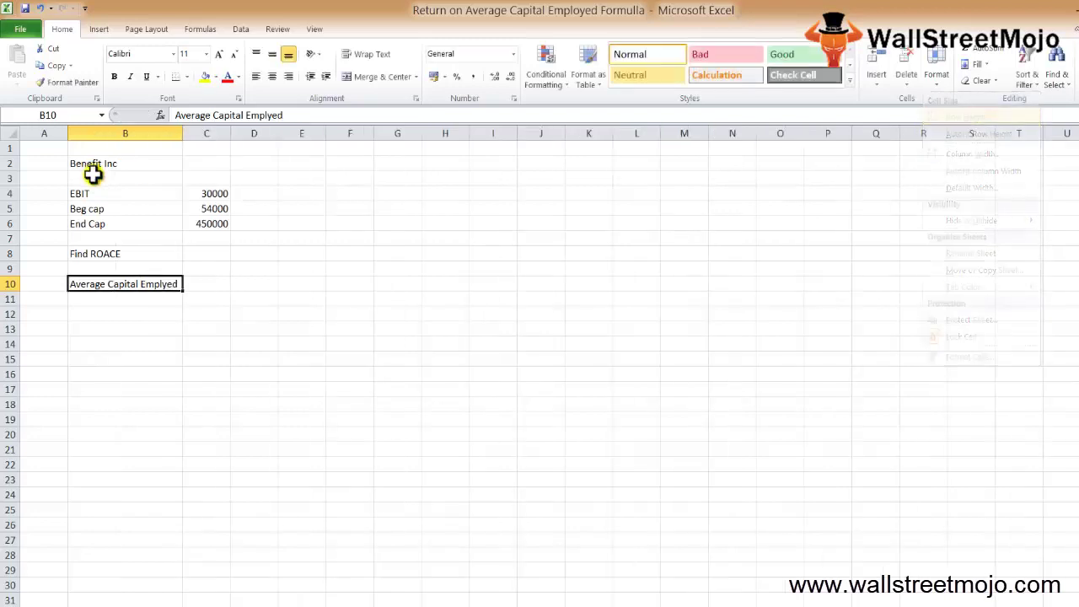
Step: Add the beginning and ending capital in cell C10 with the formula =C5+C6
key("Right")
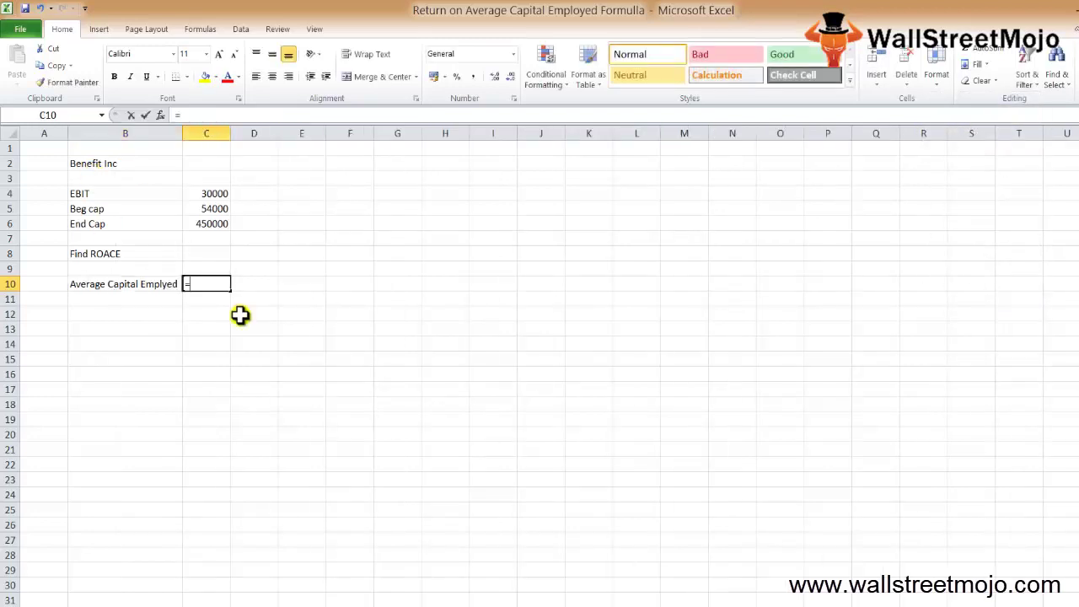
type("=")
key("Up")
key("Up")
key("Up")
key("Up")
key("Up")
type("+")
key("Up")
key("Up")
key("Up")
key("Up")
key("ctrl+Return")
Step: Calculate the average capital employed in cell D10 with the formula =C10/2
key("Right")
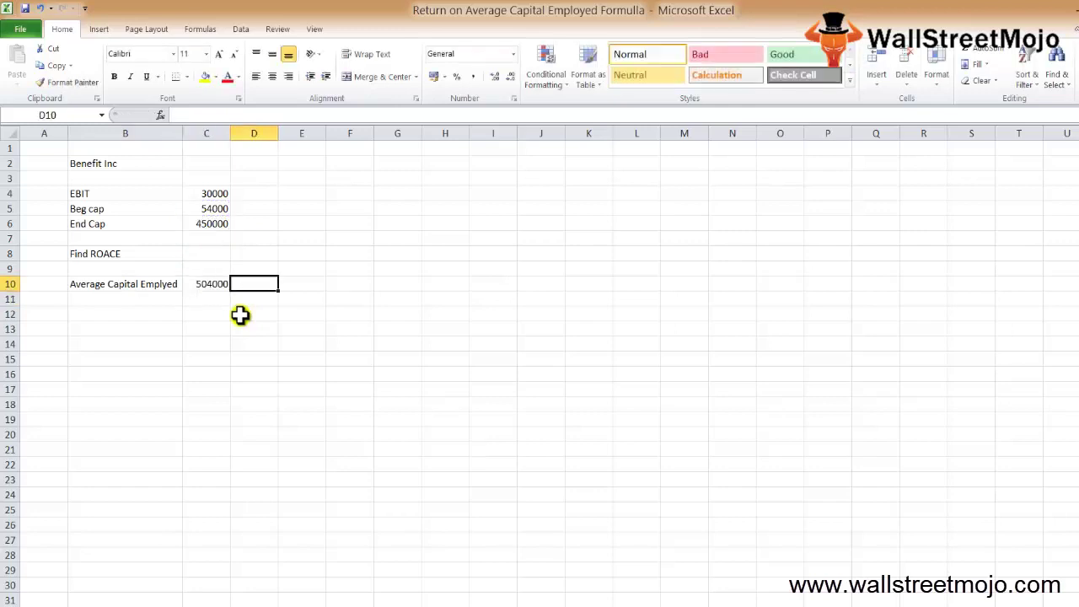
type("=")
key("Left")
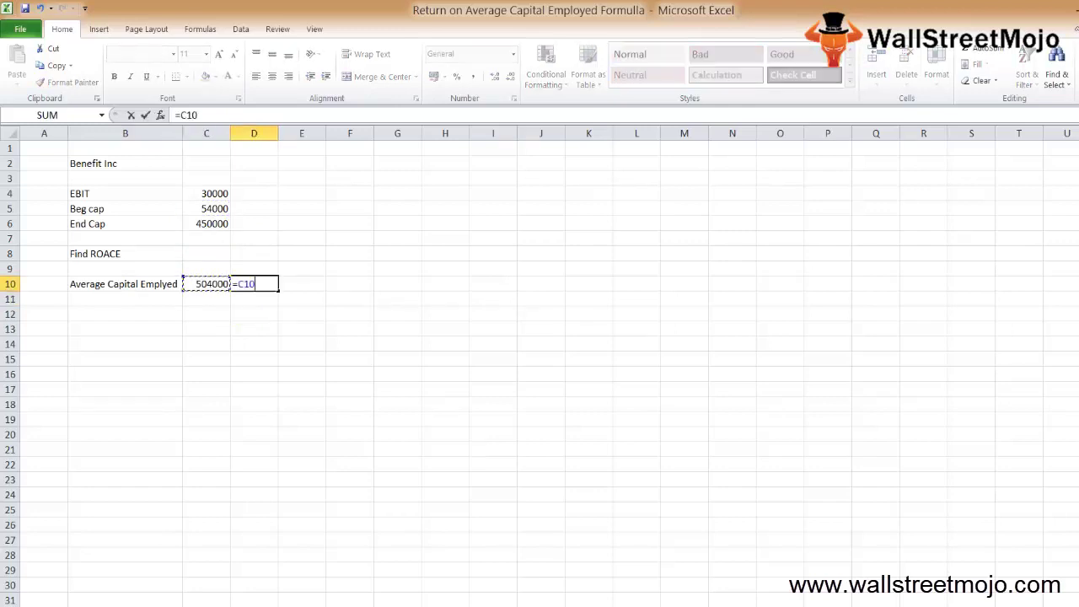
type("/2")
key("Return")
Step: Correct the beginning capital in cell C5 to 540000 and return to the average in D10
key("Up")
key("Left")
key("Up")
key("Up")
key("Up")
key("Up")
key("Up")
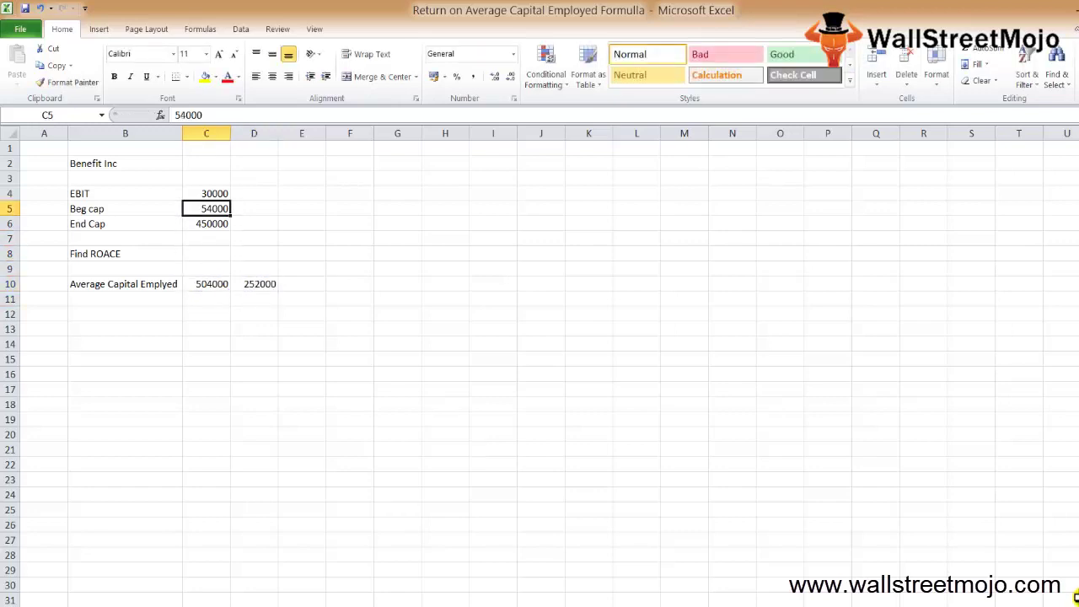
key("Up")
key("Down")
key("F2")
type("0")
key("Return")
key("Down")
key("Down")
key("Down")
key("Down")
key("Right")
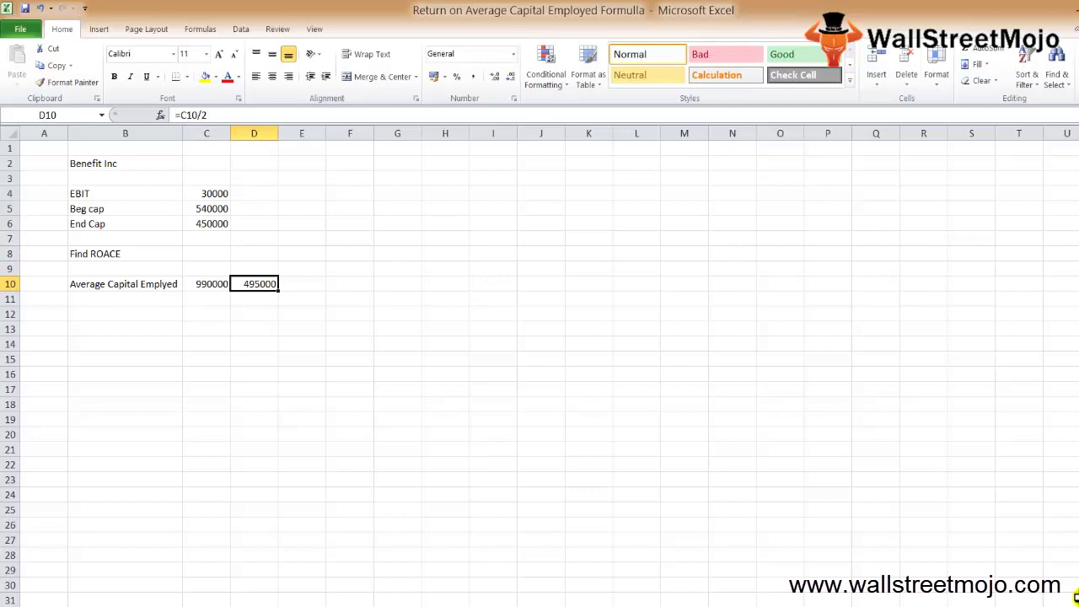
Step: Enter the label "ROACE" in cell B11 below the average capital label
key("Left")
key("Left")
key("Left")
key("Down")
key("Right")
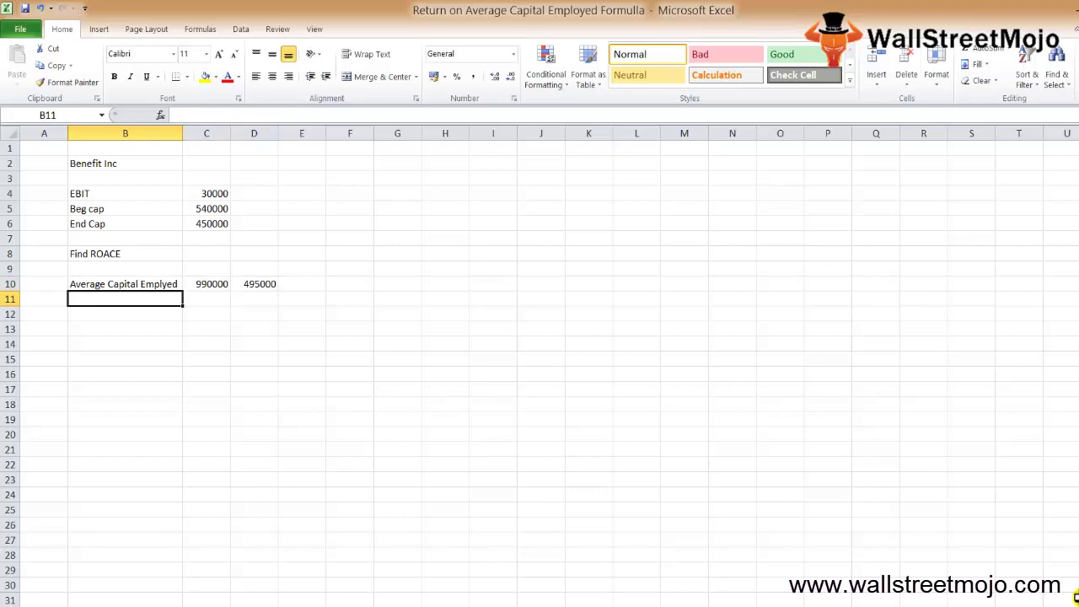
type("ROA")
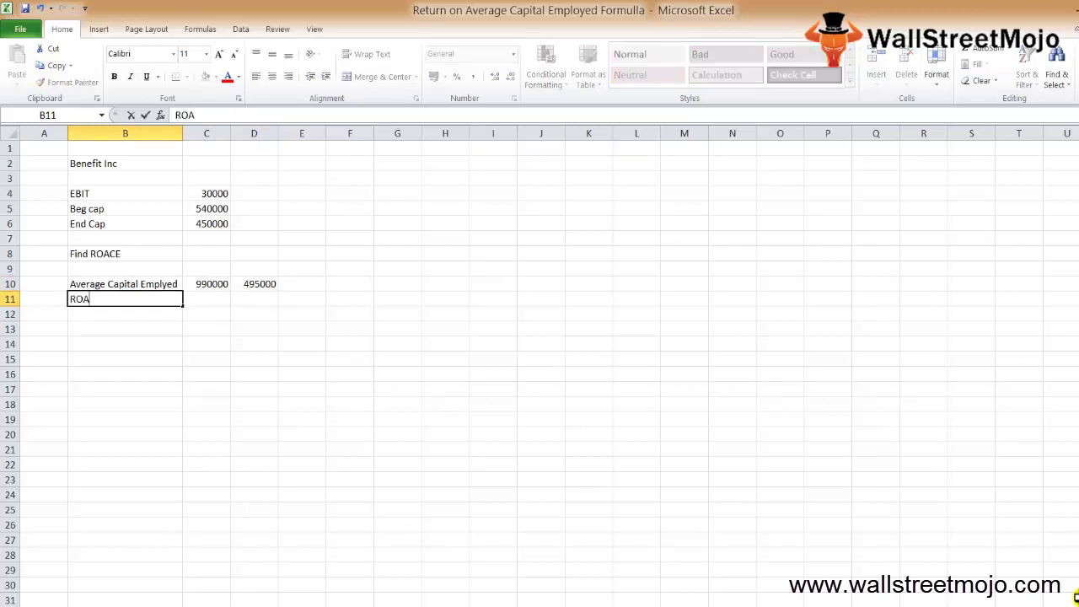
type("CE")
key("Tab")
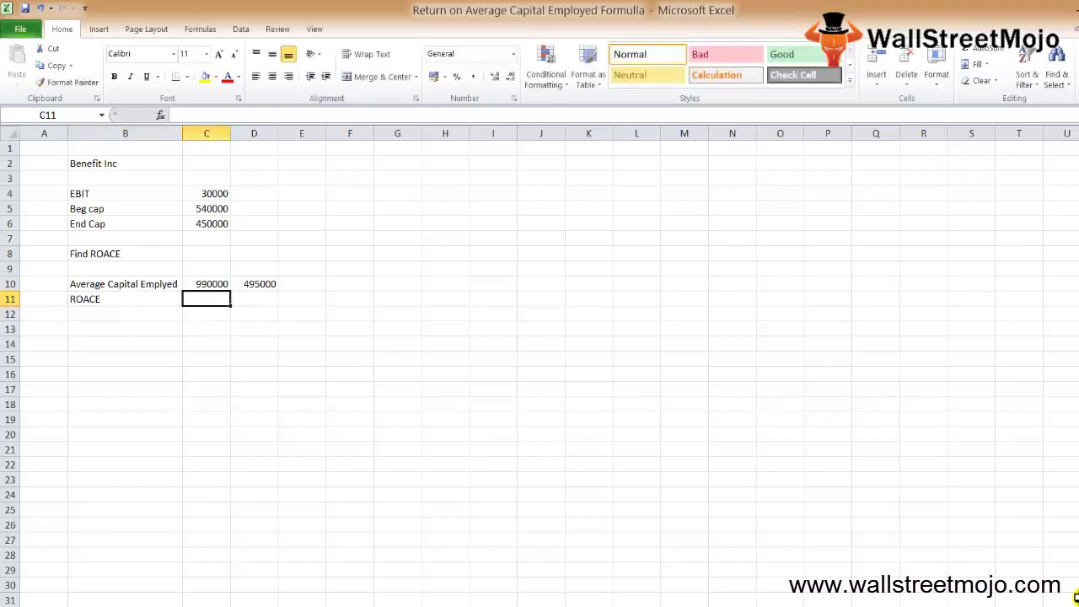
Step: Write the ratio's numerator "EBIT" in cell C11 and its denominator "Avg Cap emp" in cell C12
type("EBIT")
key("Return")
type("Avg C")
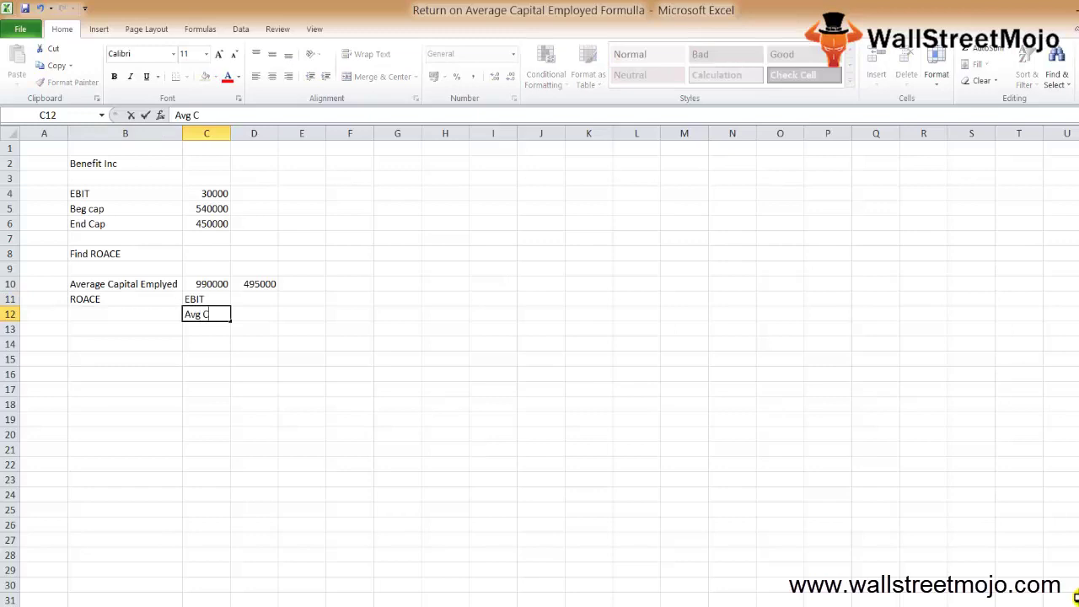
type("ap emp")
key("Return")
left_click(302, 299)
type("=")
key("Left")
key("Up")
key("Left")
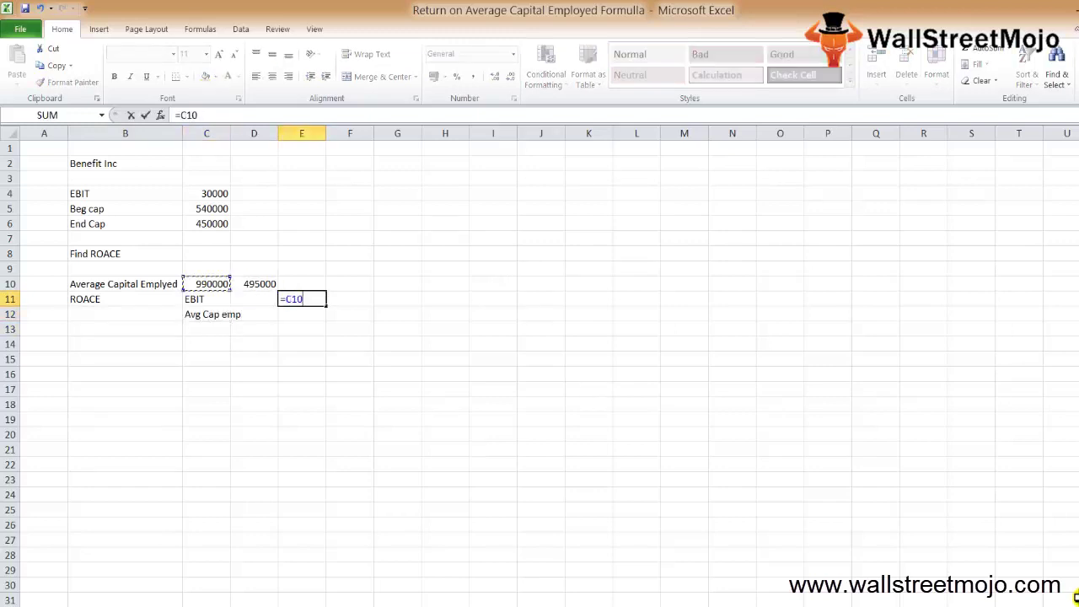
left_click(254, 283)
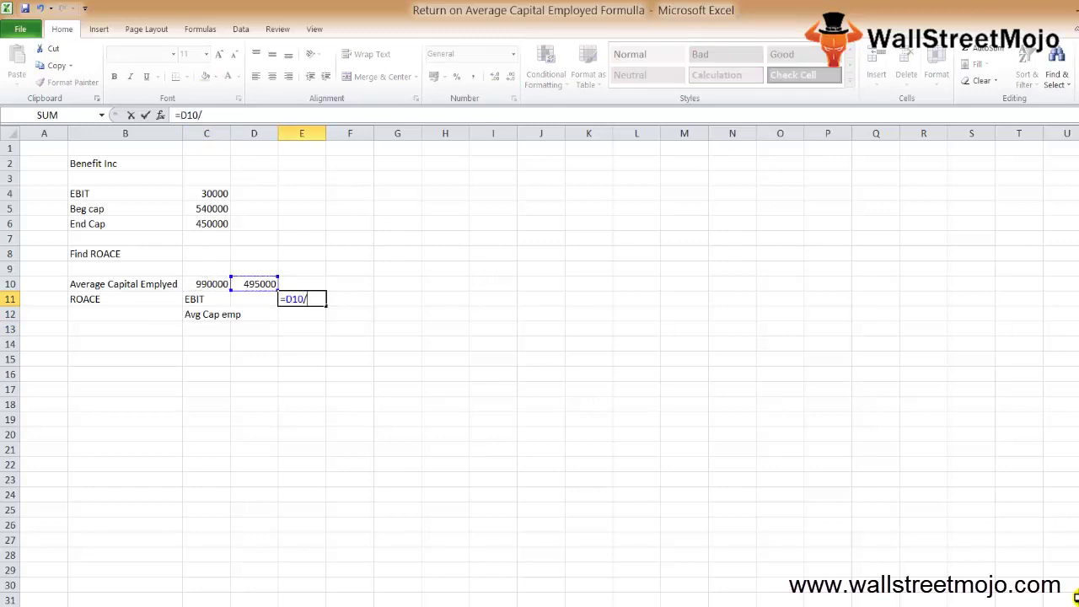
key("Escape")
Step: Calculate the ROACE in cell E11 with the formula =C4/D10 and format the result as a percentage
type("=")
key("Up")
key("Up")
key("Up")
key("Up")
key("Up")
key("Up")
key("Left")
key("Up")
key("Left")
type("/")
key("Up")
key("Left")
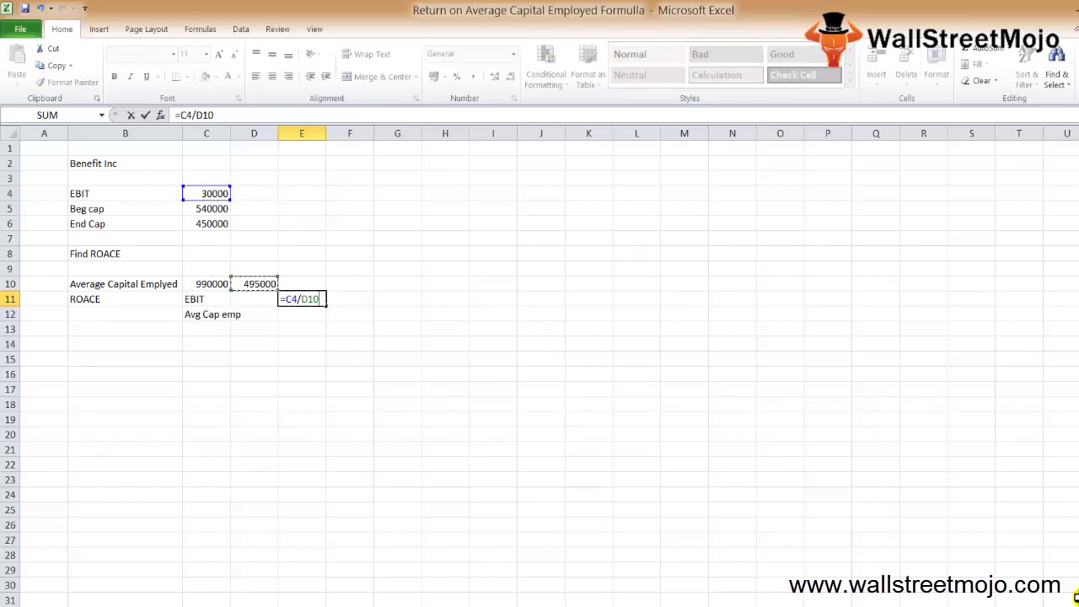
key("ctrl+Return")
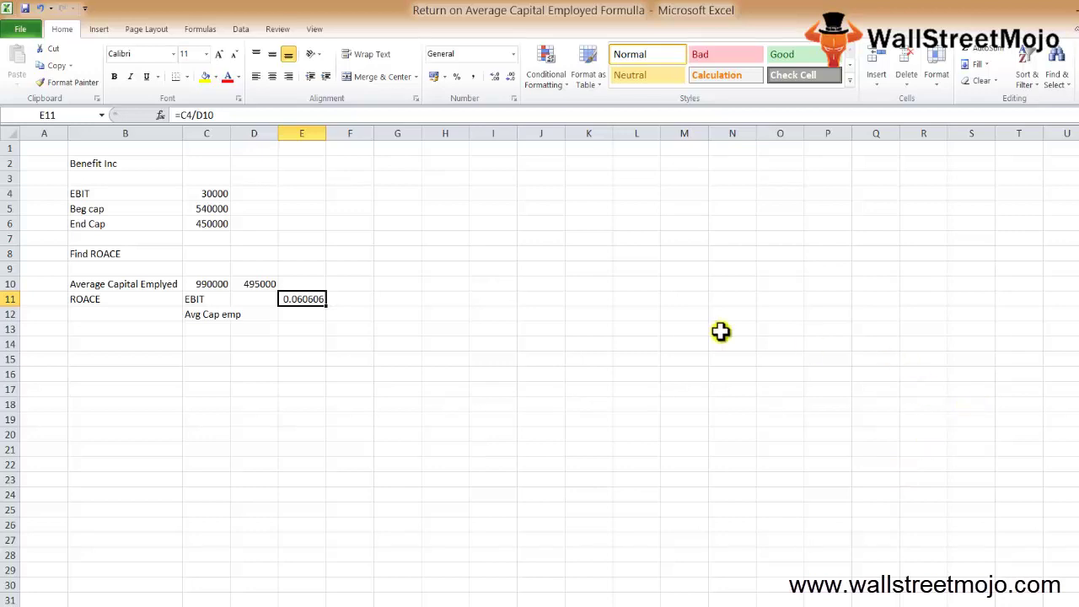
left_click(445, 77)
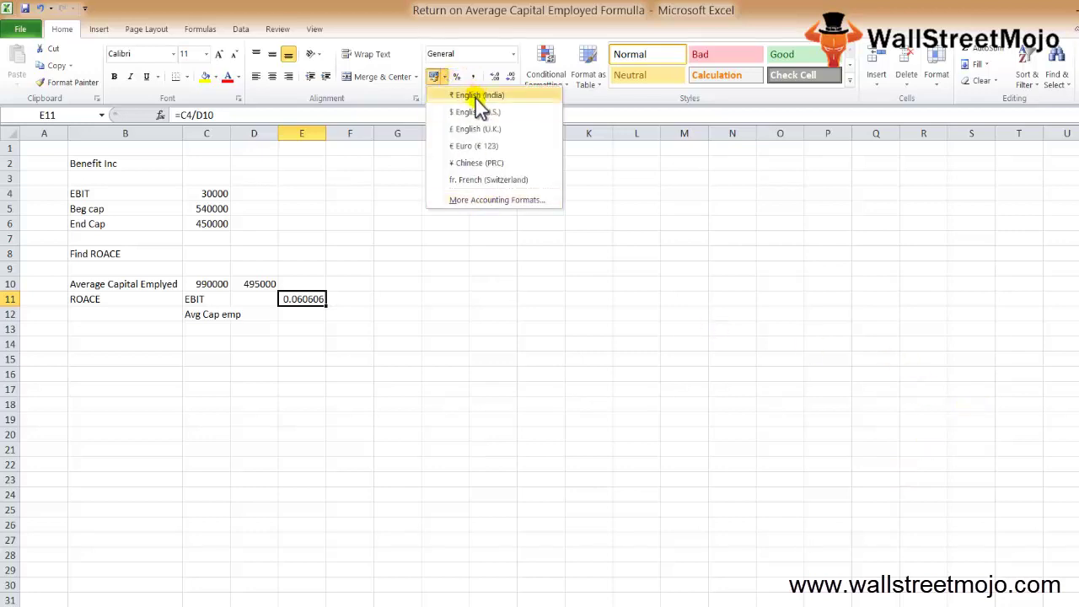
left_click(456, 77)
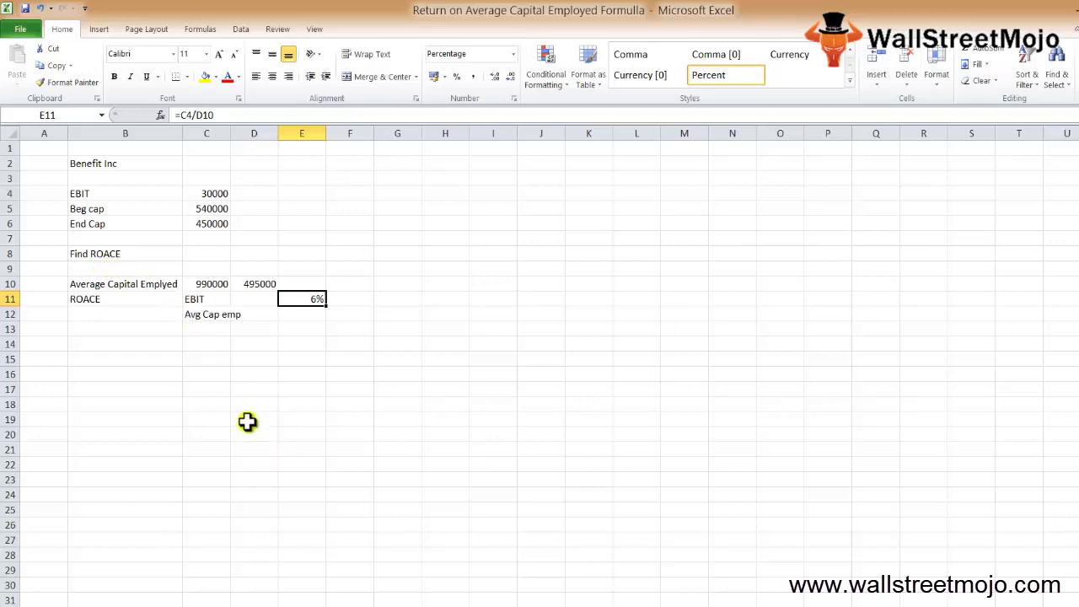
Step: Enter the next example's company name "Nestle" in cell H14, outside the finished Benefit Inc calculation
left_click_drag(44, 148, 417, 410)
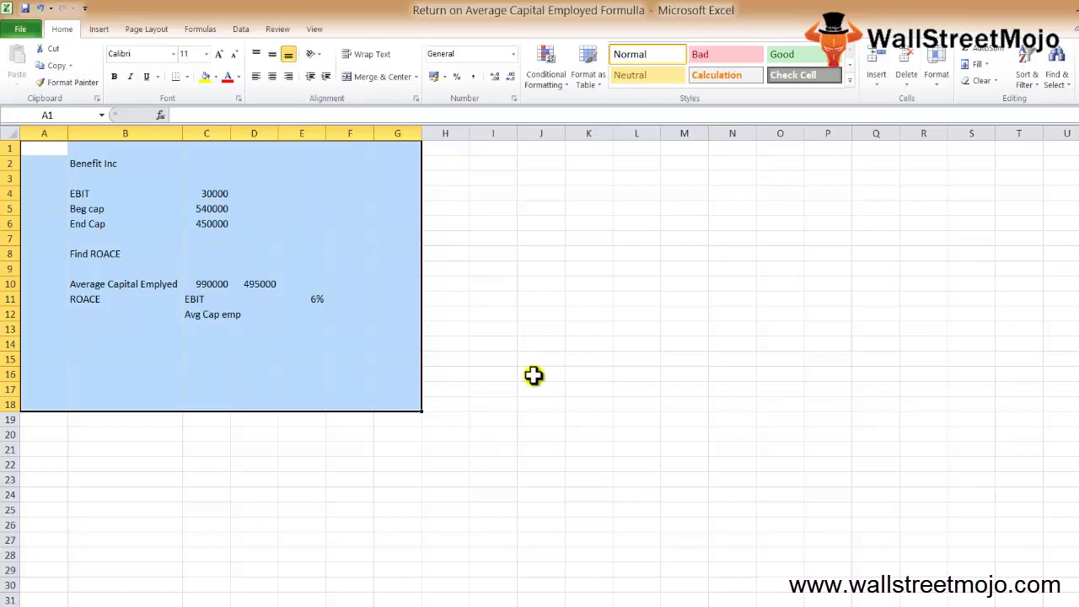
left_click(455, 344)
type("Nestle")
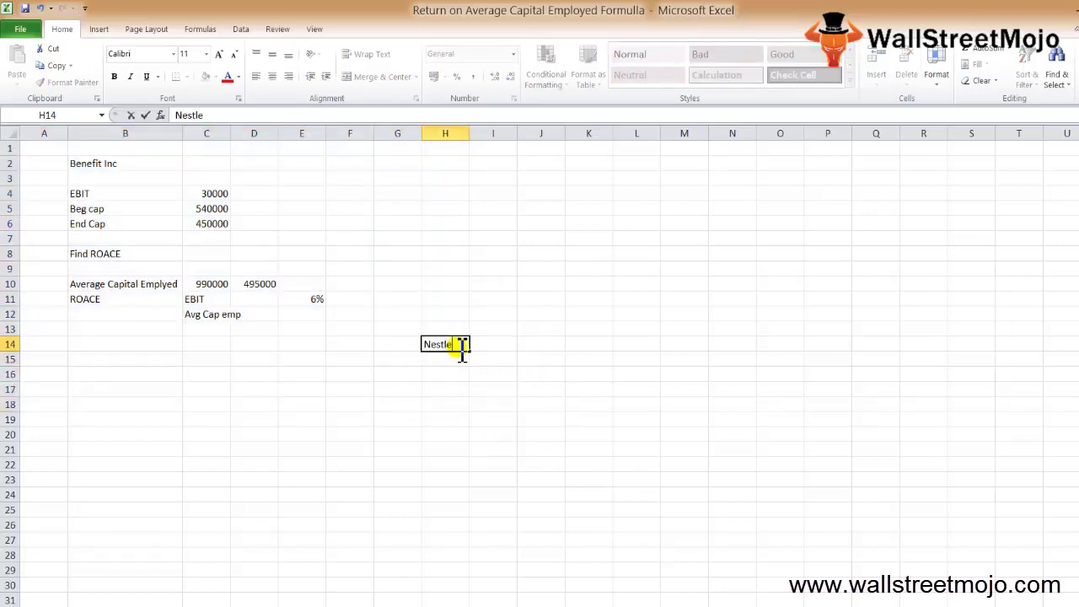
key("Return")
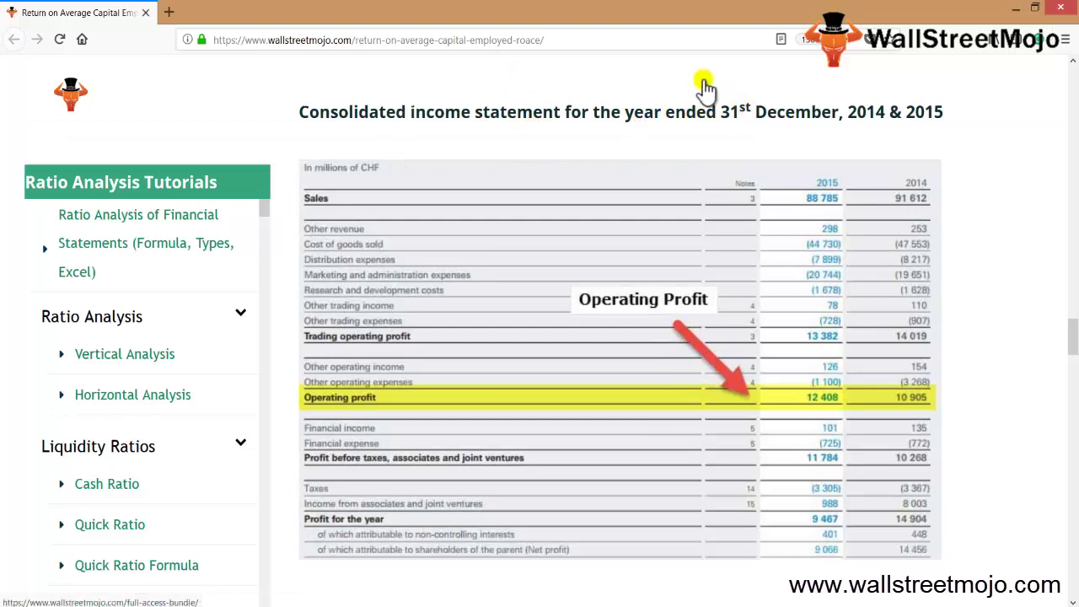
Step: Examine the 2015 and 2014 operating profit, total current liabilities and total assets in the browser article's financial statements
mouse_move(831, 154)
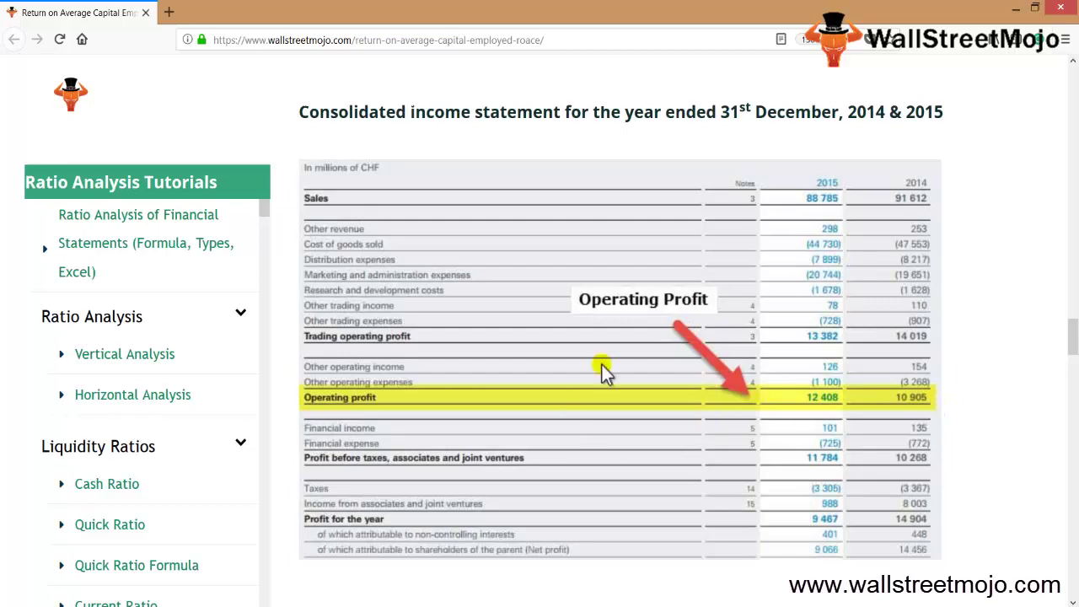
scroll(668, 384, "down", 4)
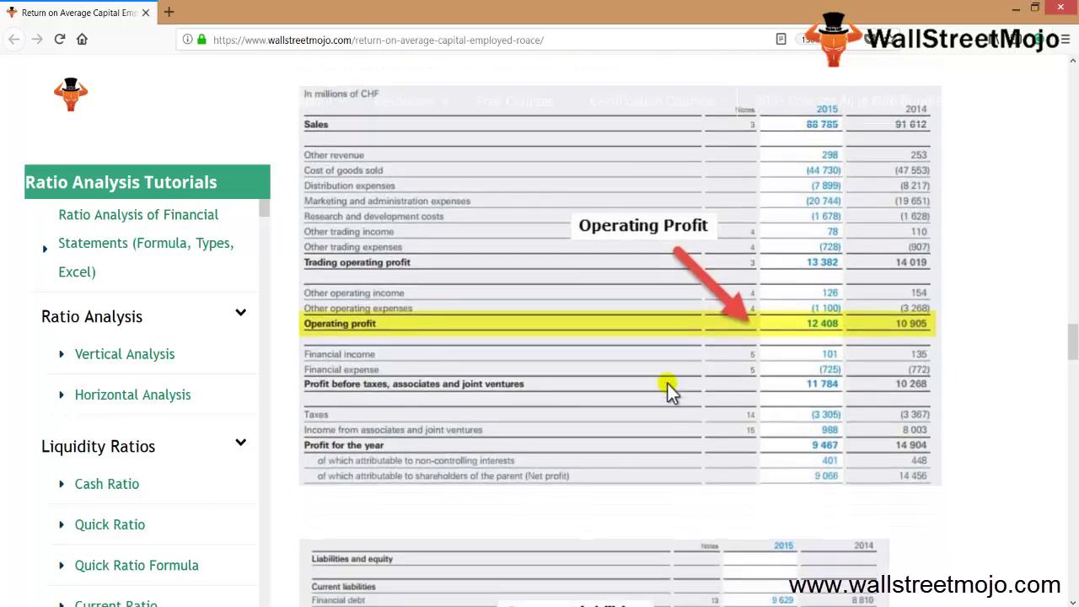
scroll(667, 383, "down", 1)
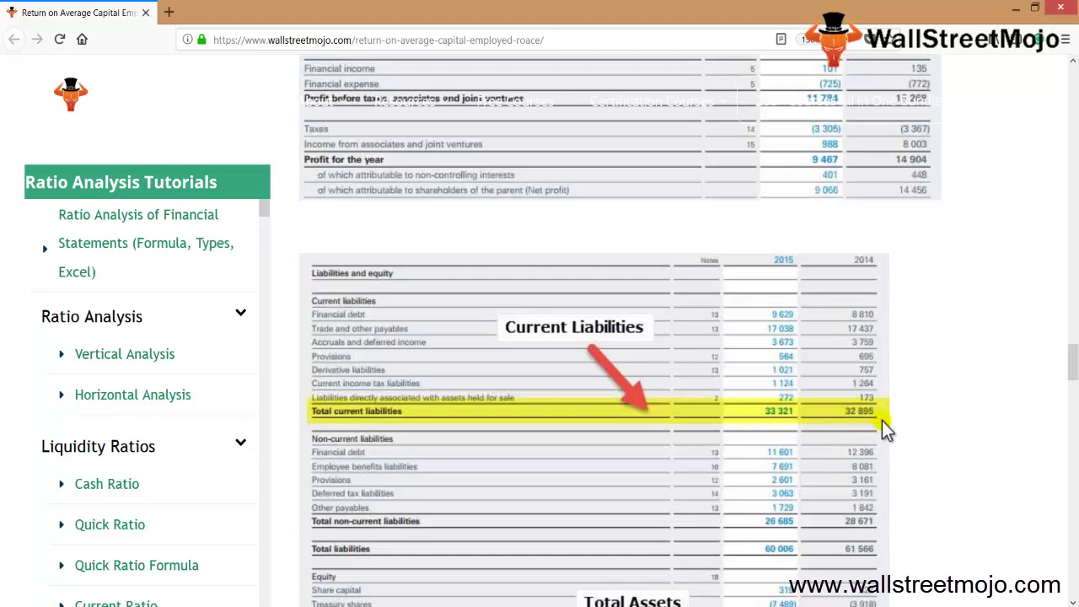
scroll(882, 420, "down", 2)
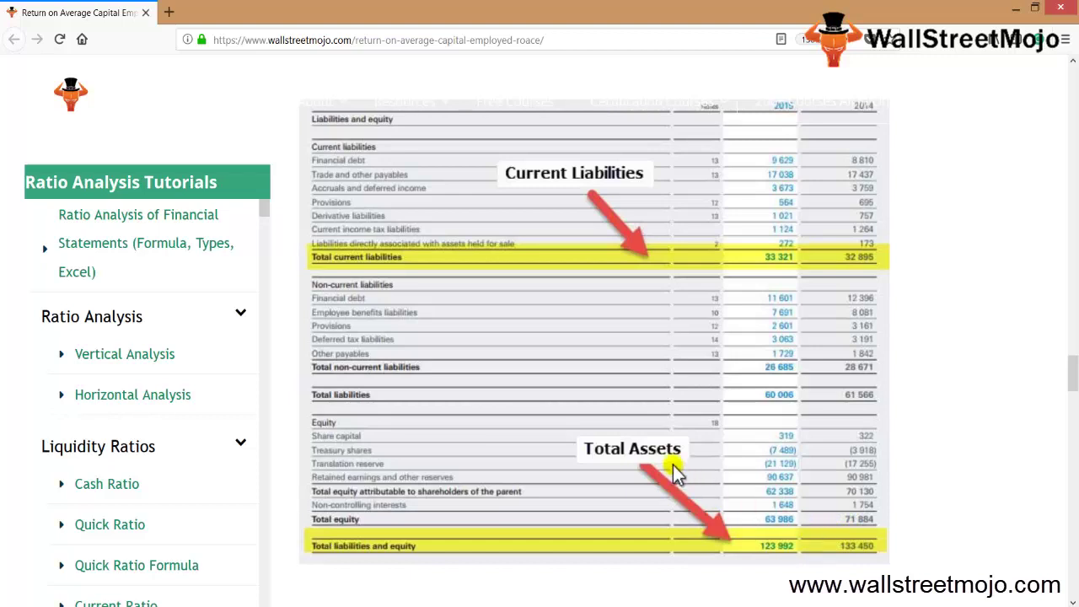
scroll(674, 472, "up", 4)
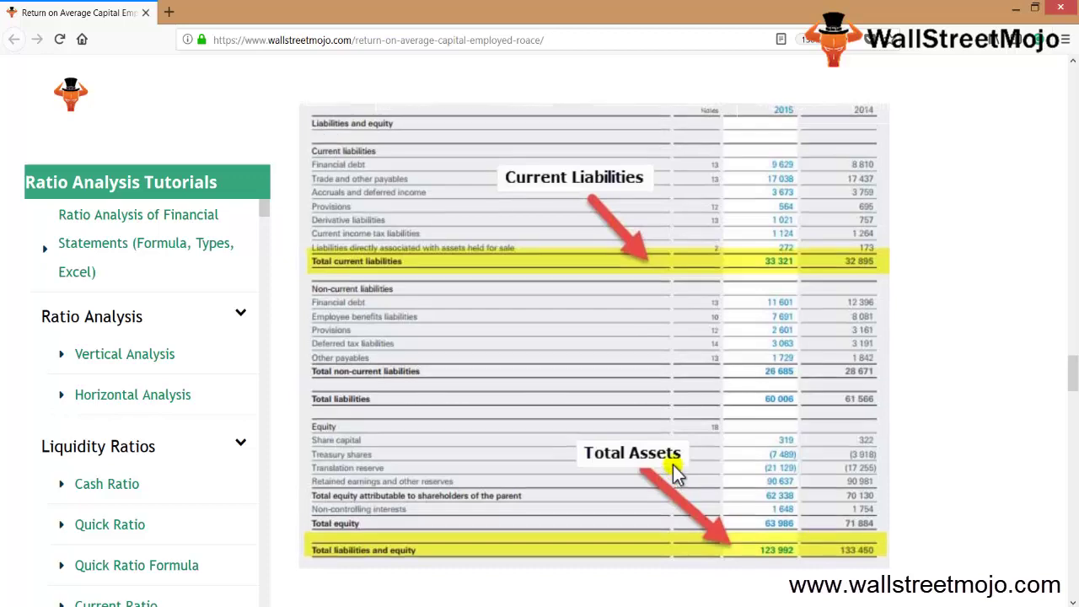
scroll(673, 465, "down", 3)
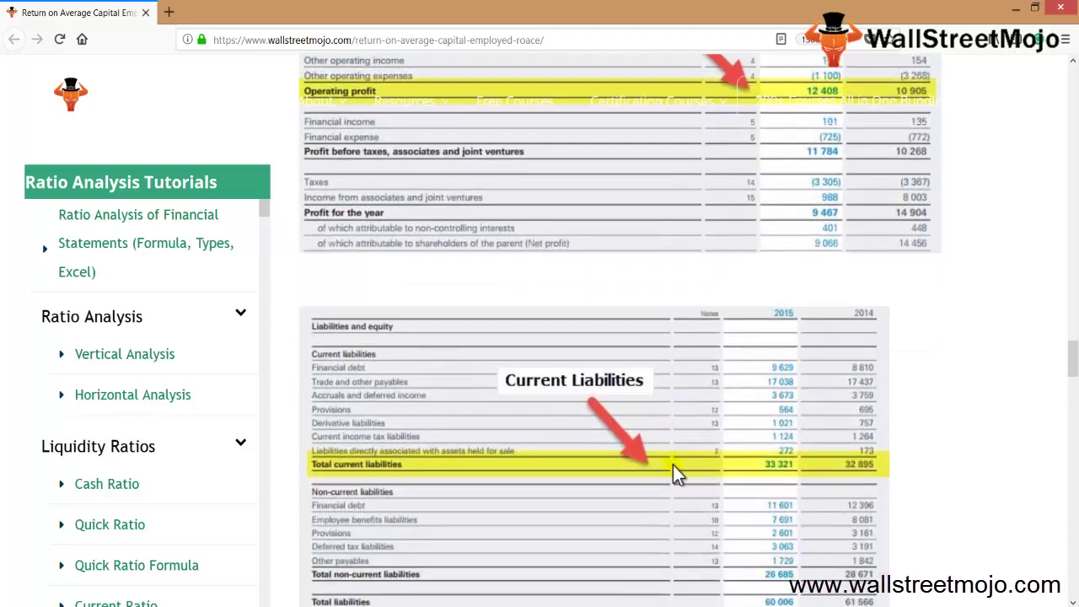
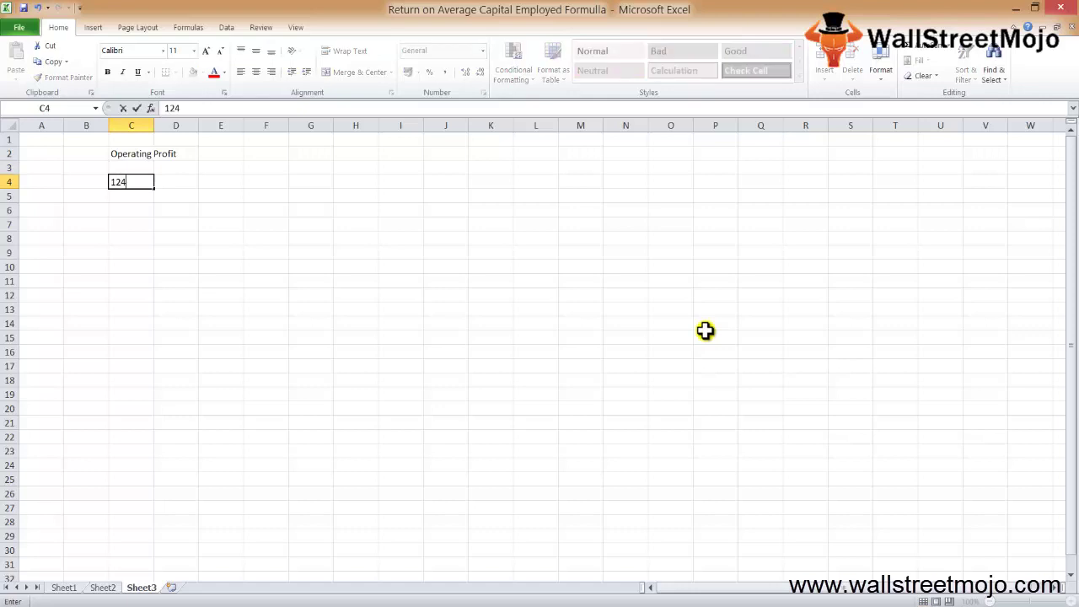
Step: Enter the operating profit figures 12408 in cell C4 and 10905 in cell D4 of Sheet3
key("Tab")
type("10905")
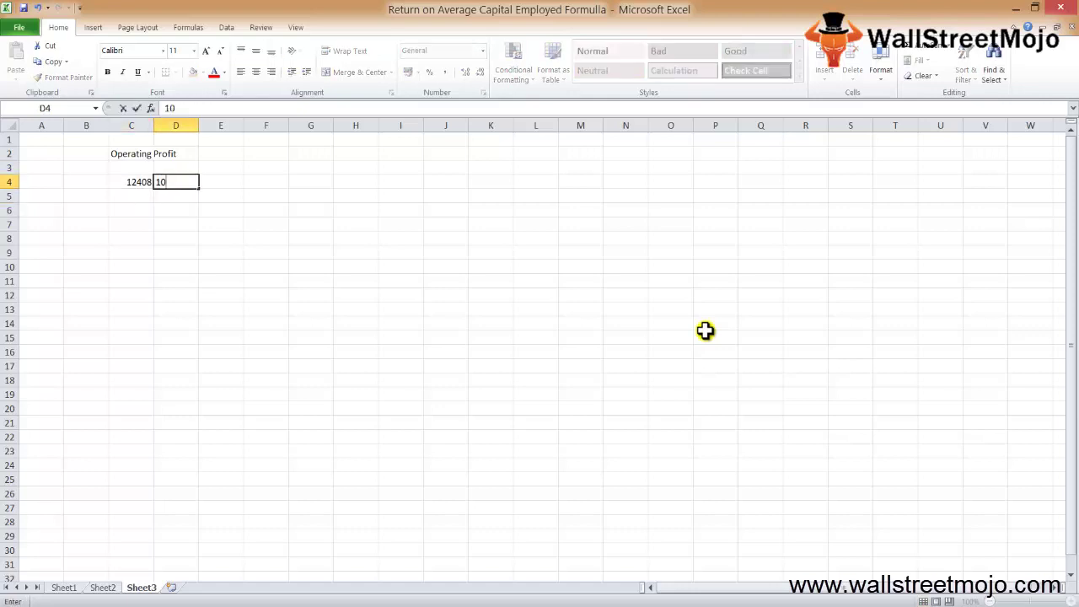
key("Return")
Step: Add the year headings 2015 in cell C3 and 2014 in cell D3 above the operating profit figures
key("Up")
key("Up")
key("Left")
type("2015")
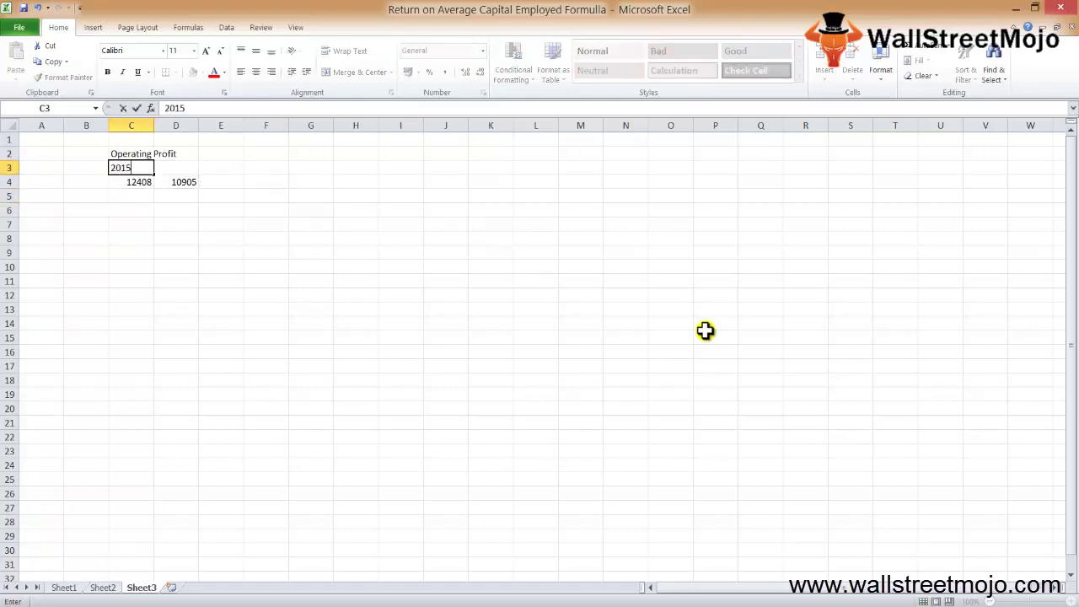
key("Tab")
type("2014")
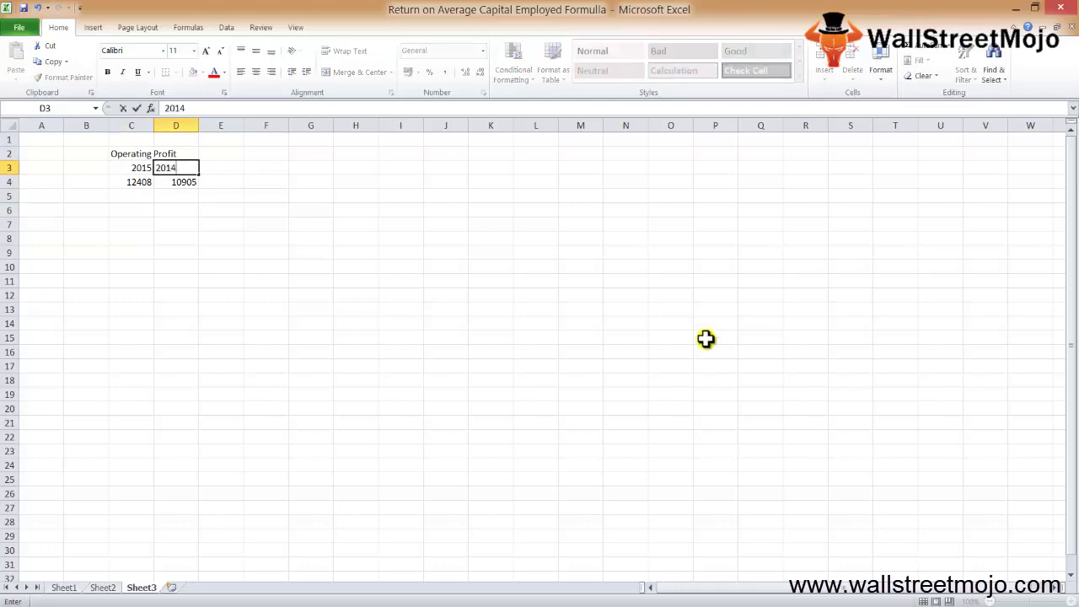
left_click(652, 296)
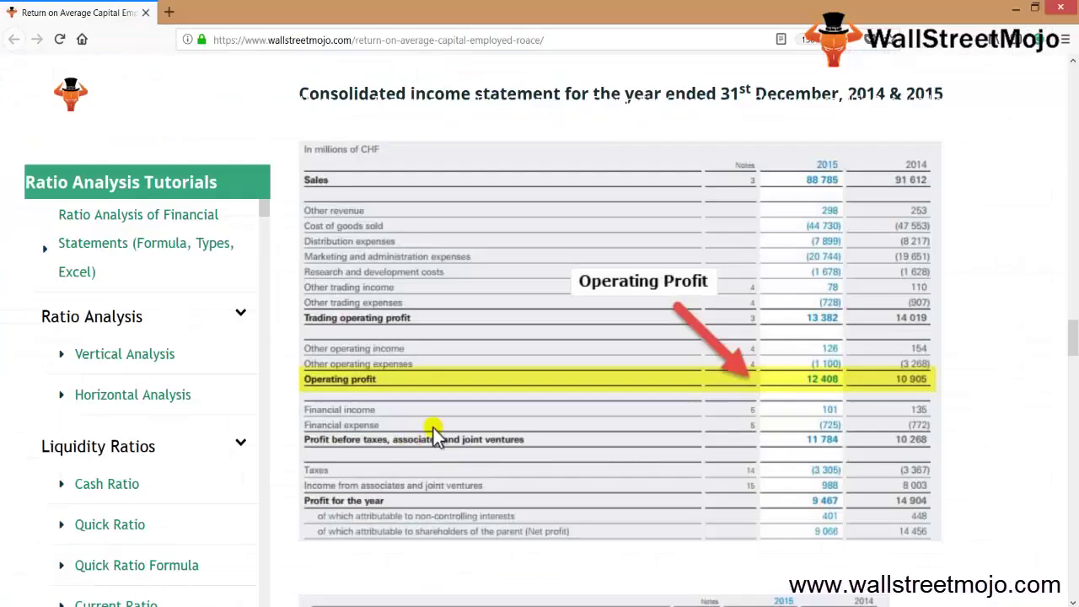
scroll(546, 409, "down", 5)
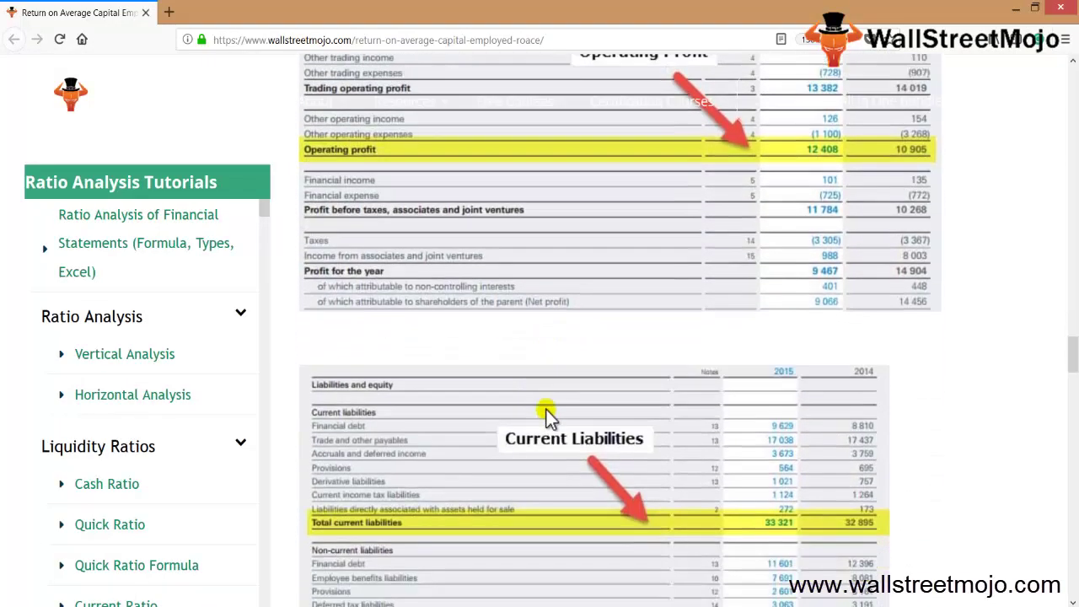
scroll(822, 403, "down", 2)
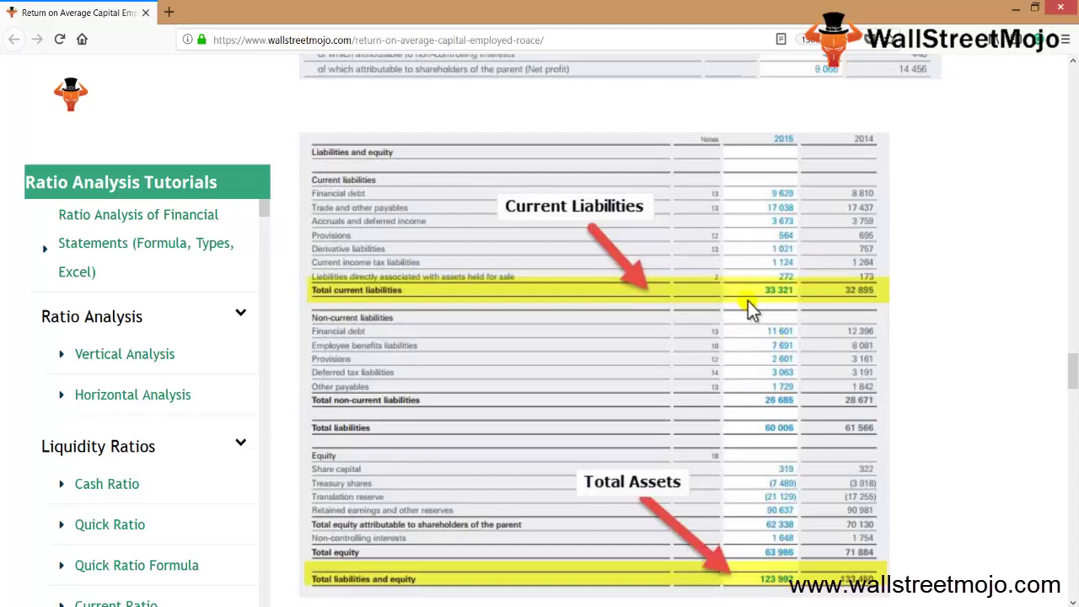
key("alt+Tab")
key("Left")
key("Left")
key("Left")
key("Left")
key("Up")
key("Up")
key("Left")
key("Up")
key("Left")
key("Up")
key("Left")
key("Left")
key("Left")
key("Left")
key("Left")
key("Up")
key("Up")
key("Up")
type("=123992-")
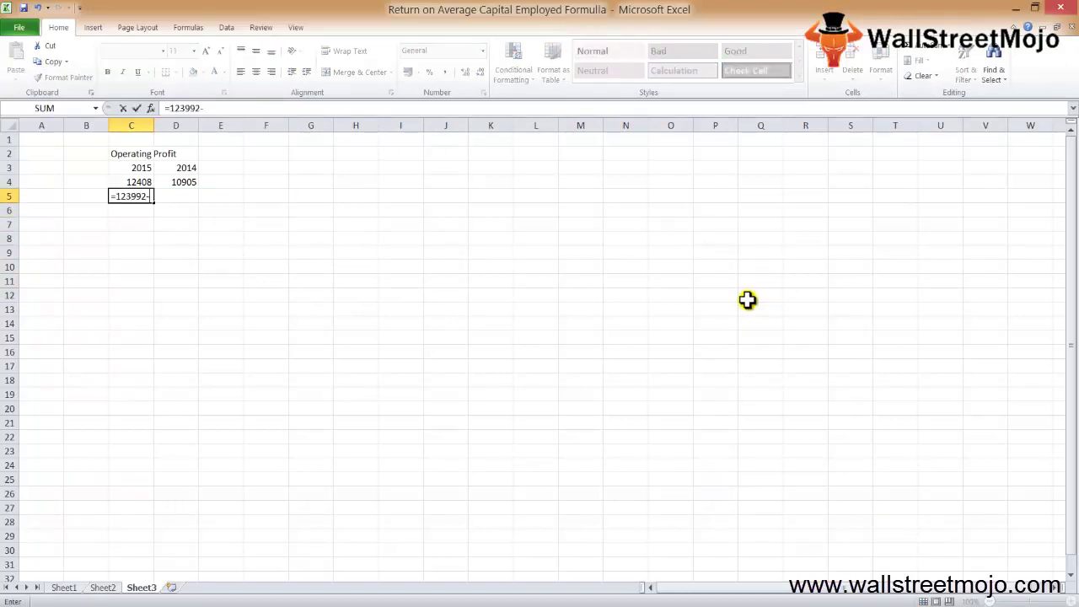
type("33321")
key("Right")
key("Left")
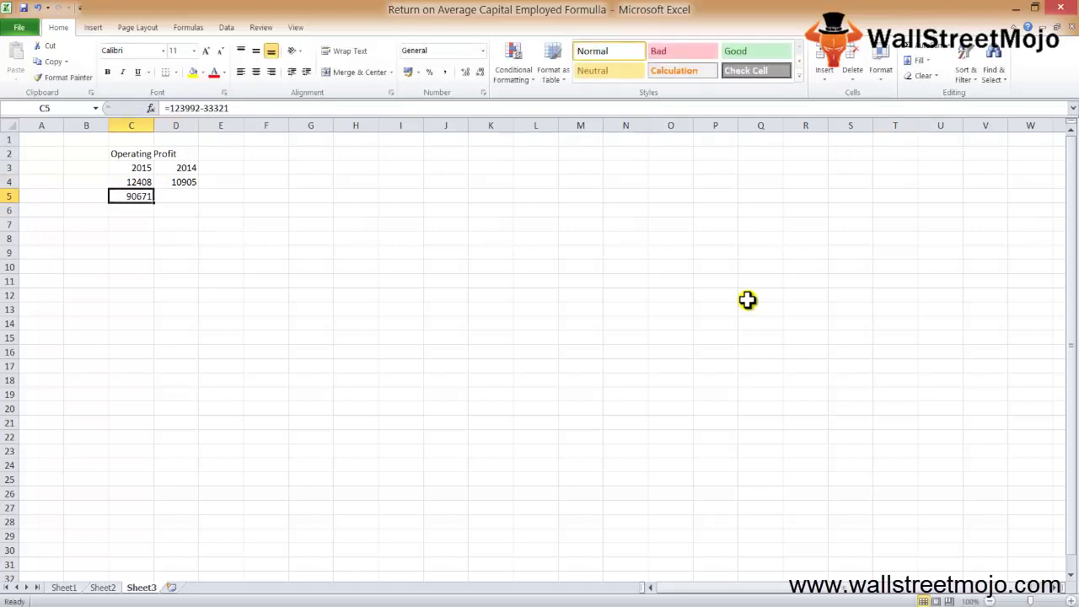
key("Right")
key("alt+Tab")
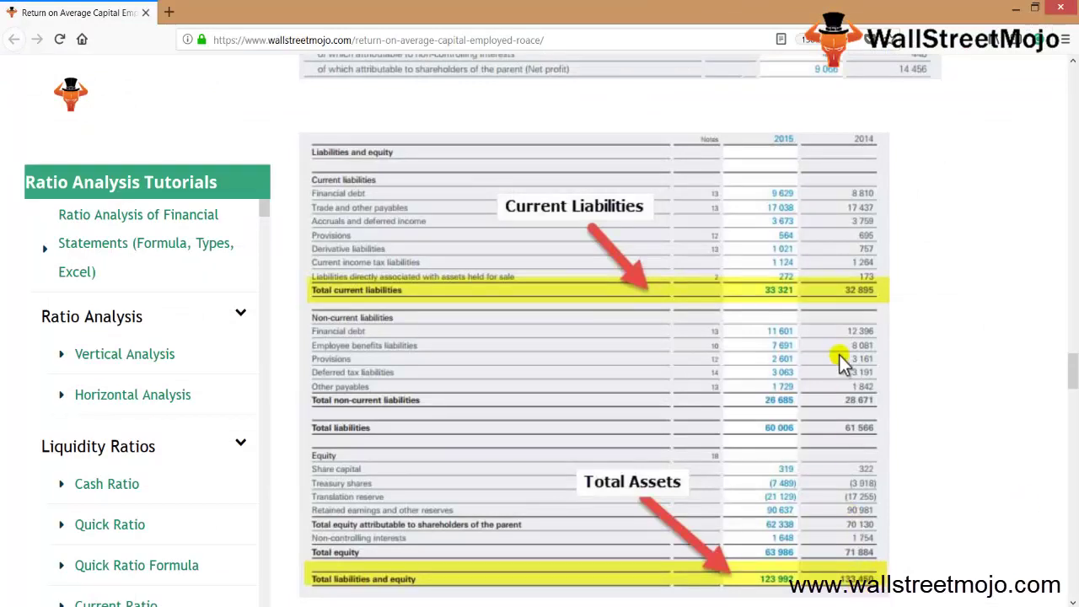
key("alt+Tab")
type("=")
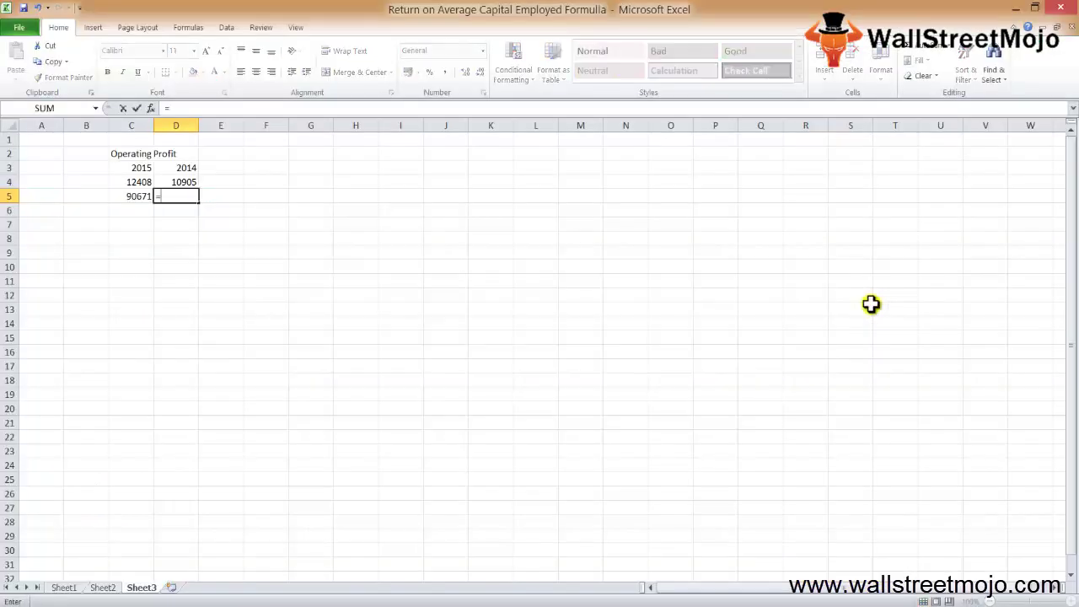
type("133450-32895")
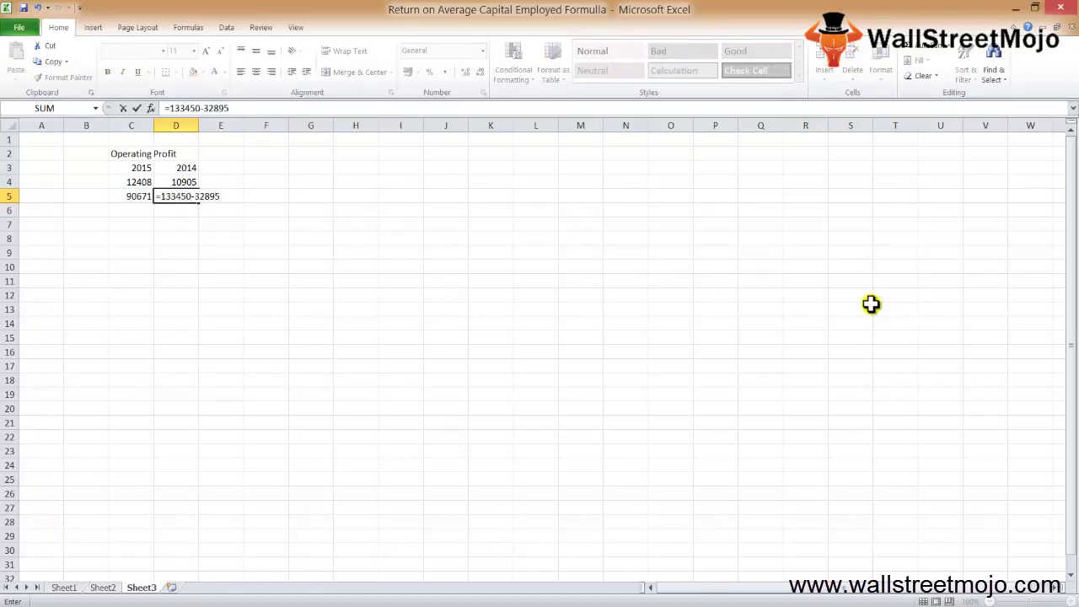
key("Return")
Step: Label the capital employed row "Cap emp" in cell B5 and the operating profit row "Op pr" in cell B4
key("Up")
key("Left")
key("Left")
type("Cap emp")
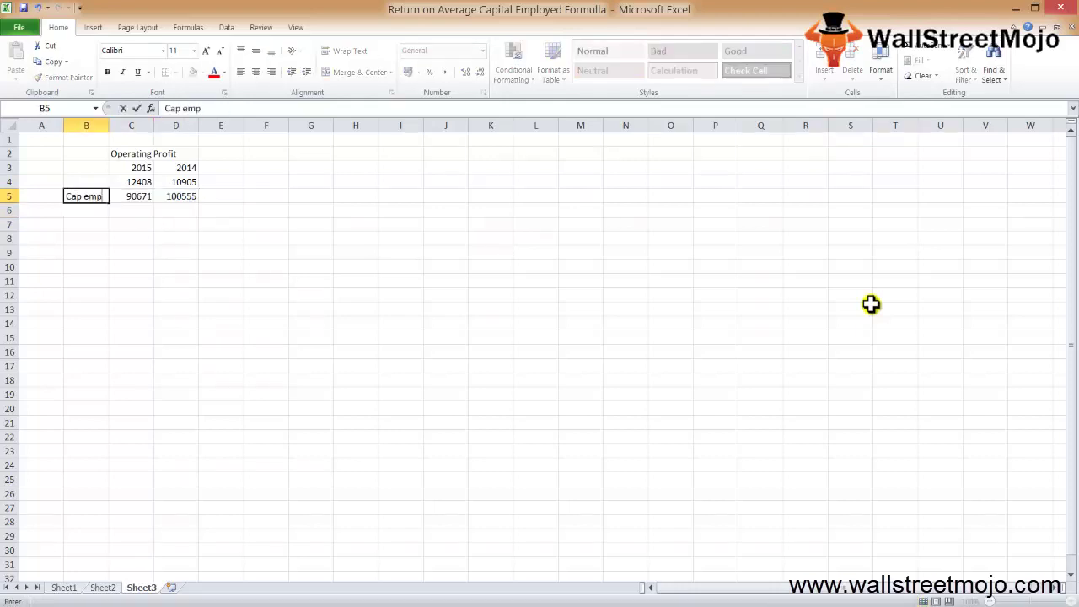
key("Up")
type("Ca")
key("Escape")
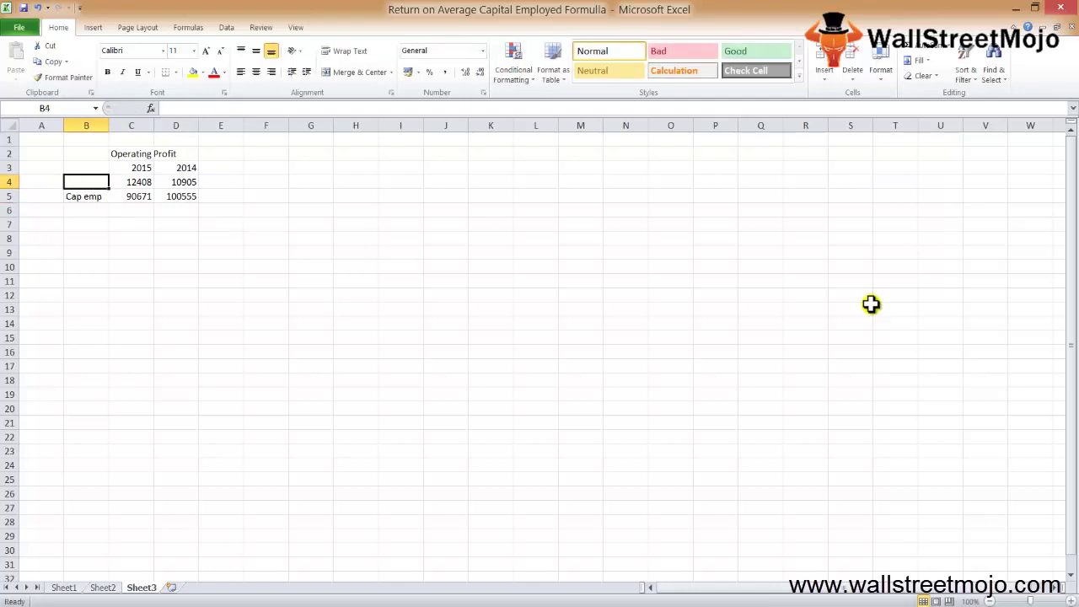
type("Ope")
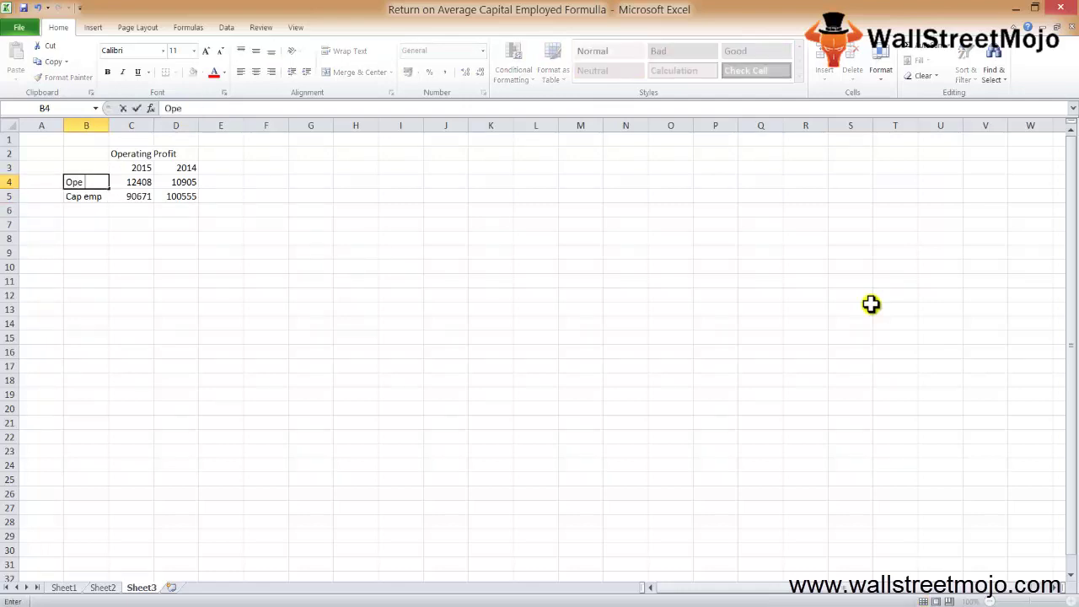
key("BackSpace")
type("pr")
key("Return")
key("Down")
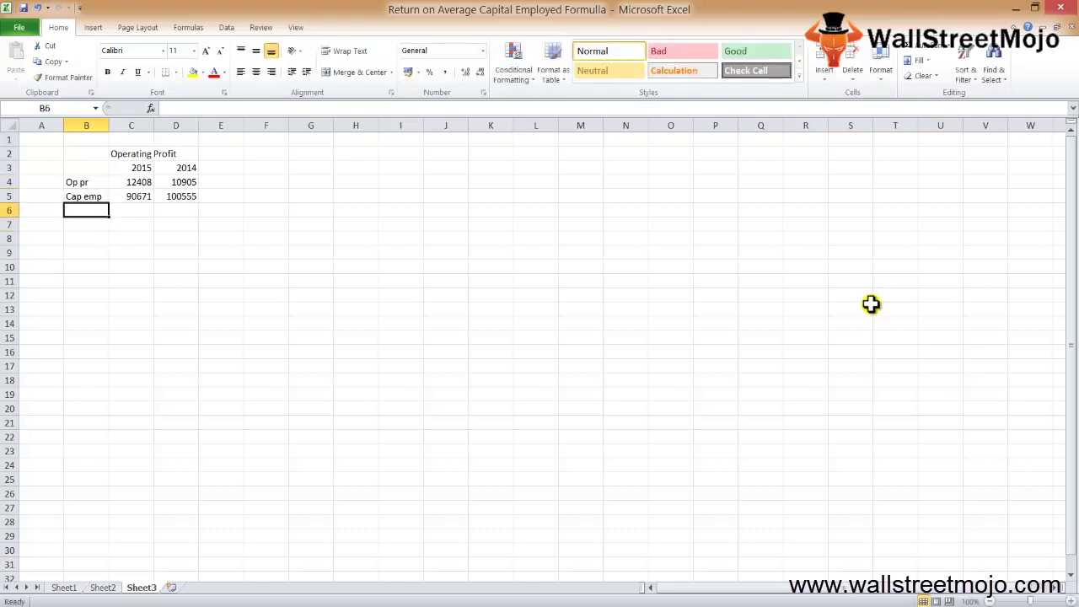
Step: Label cell B6 "Av cap" and add the two years' capital employed in cell C6 with =C5+D5
type("Av g")
key("BackSpace")
type("cap")
key("Up")
key("Right")
key("Down")
type("=")
key("Up")
type("+")
key("Up")
key("Right")
key("Return")
key("Up")
key("F2")
Step: Calculate the average capital employed in cell D6 with the formula =C6/2
key("Tab")
type("=")
key("Left")
type("/2")
key("Return")
Step: Enter the label "ROACE" in cell B8, below the average capital row
key("Down")
key("Up")
key("Down")
key("Up")
key("Up")
key("Left")
key("Down")
key("Down")
key("Down")
key("Down")
key("Down")
key("Up")
key("Up")
key("Up")
key("Left")
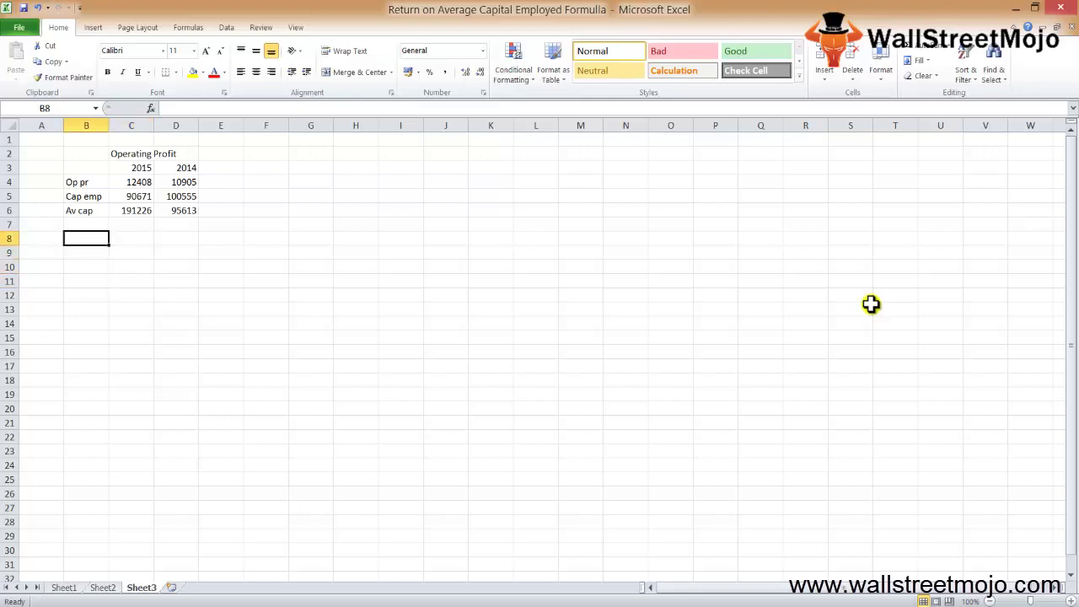
type("ROACE")
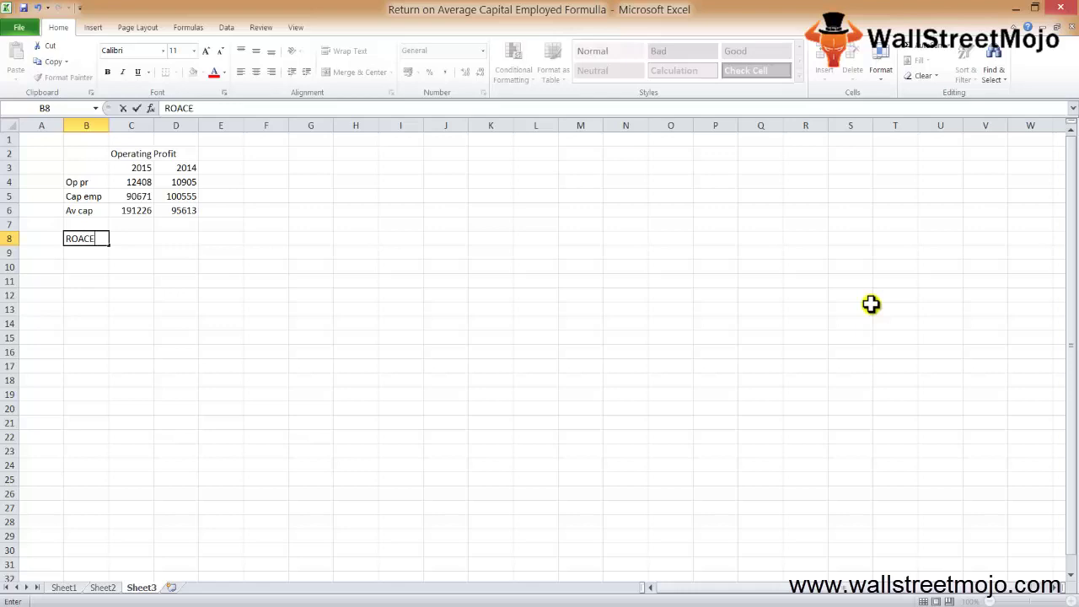
Step: Calculate the Nestle ROACE in cell C8 with the formula =C4/D6 and format it as a percentage
key("Tab")
type("=")
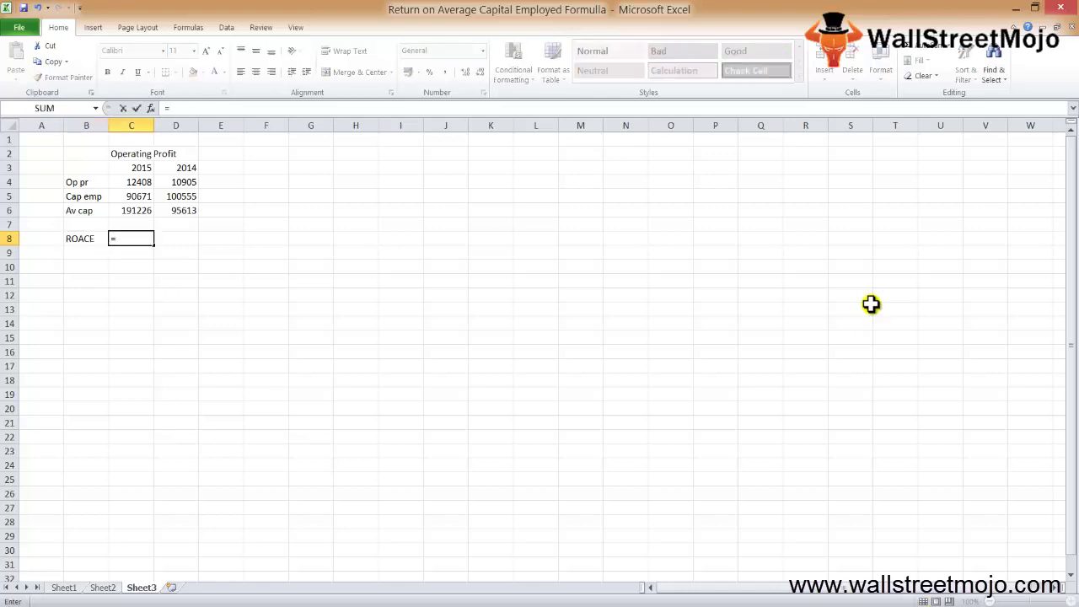
key("Up")
key("Up")
key("Up")
key("Up")
type("/")
key("Up")
key("Up")
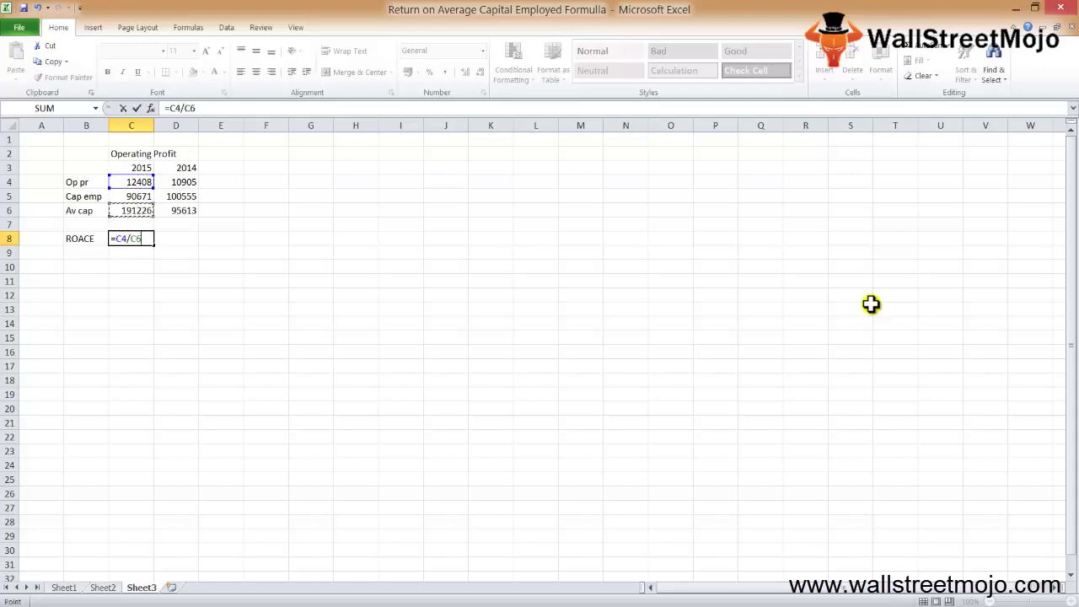
key("Right")
key("Return")
key("Up")
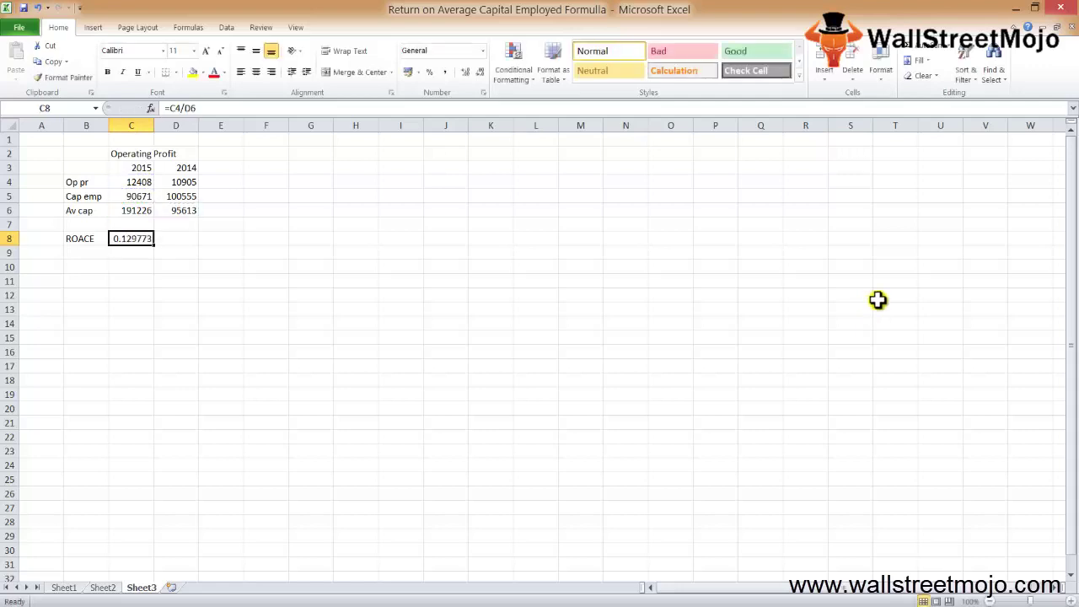
left_click(430, 72)
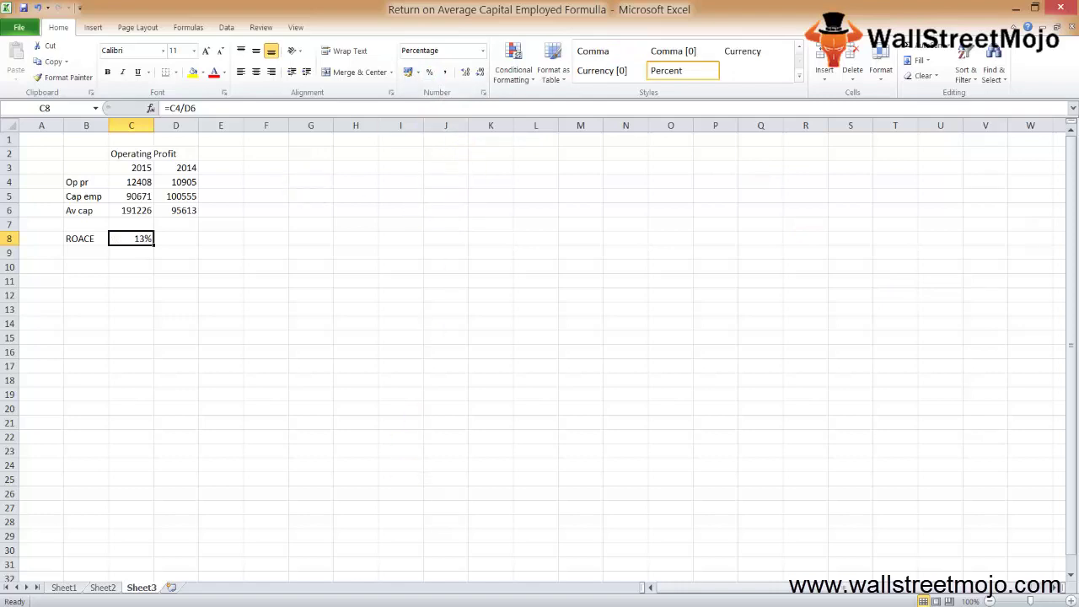
Step: Begin a numbered note below the Nestle calculation by entering 1 in cell C17
left_click(157, 224)
left_click(148, 263)
key("Down")
key("Down")
key("Down")
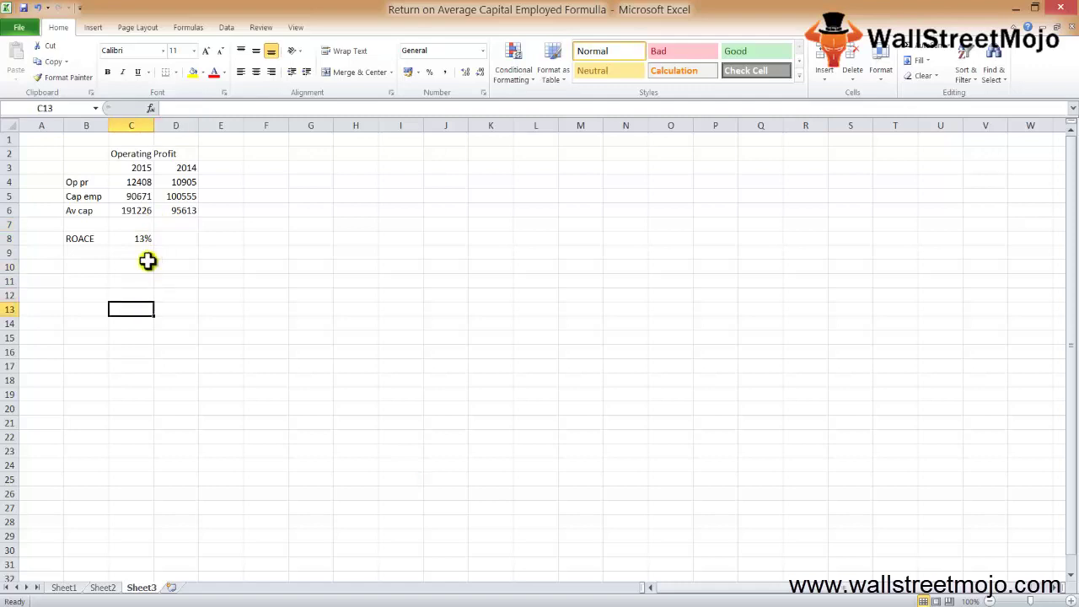
key("Down")
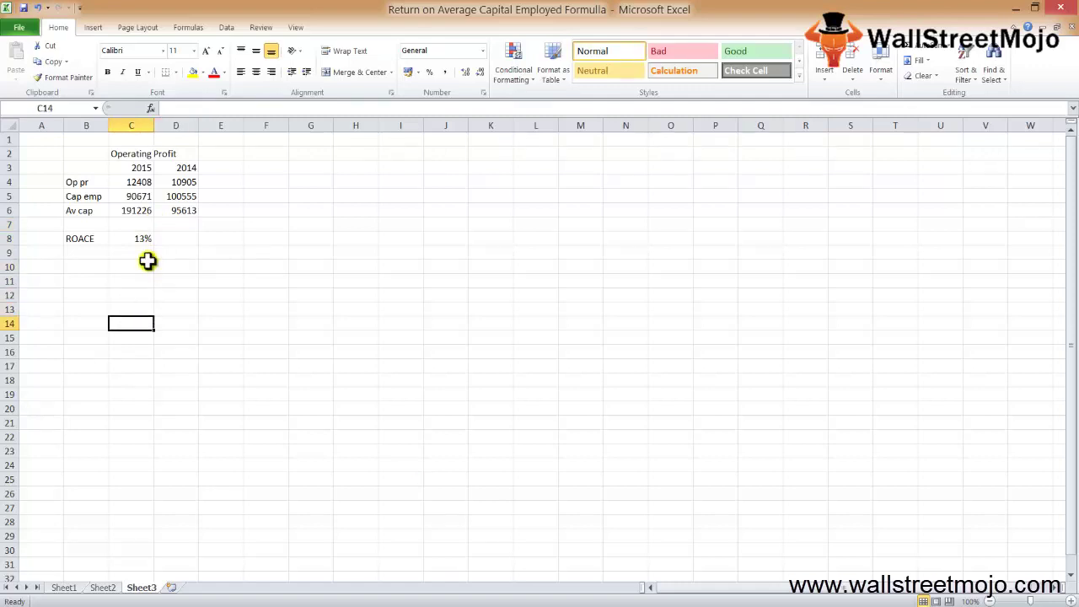
key("Down")
key("Down")
key("Down")
key("Down")
key("Up")
key("Up")
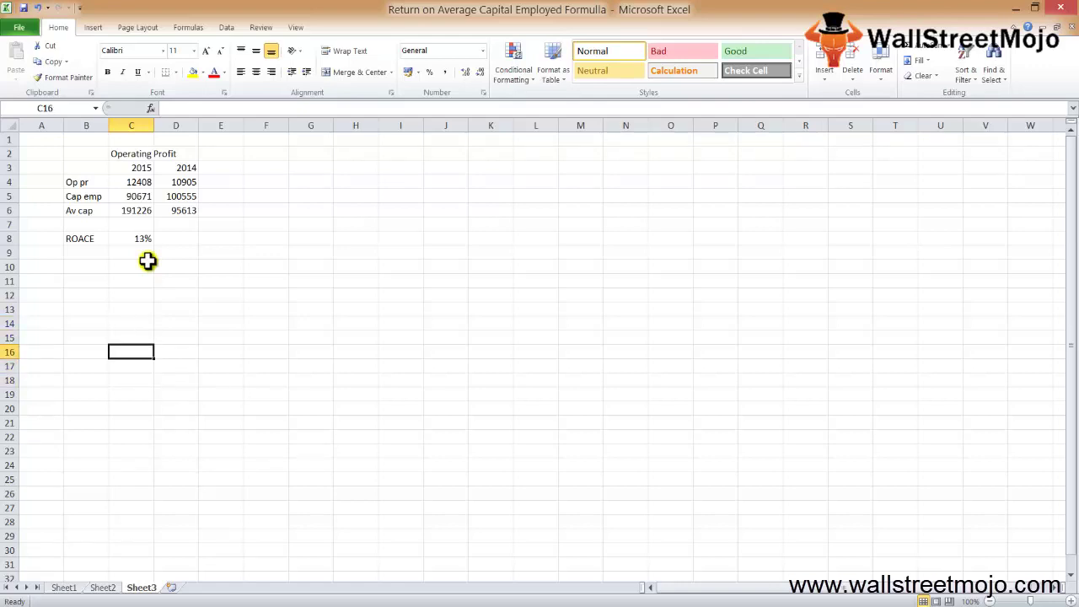
key("Down")
type("1")
key("Return")
Step: Enter "EBIT" in cell D17 and "Operating Income" in cell E17 beside the note number
key("Up")
key("Up")
key("Up")
key("Down")
key("Down")
key("Right")
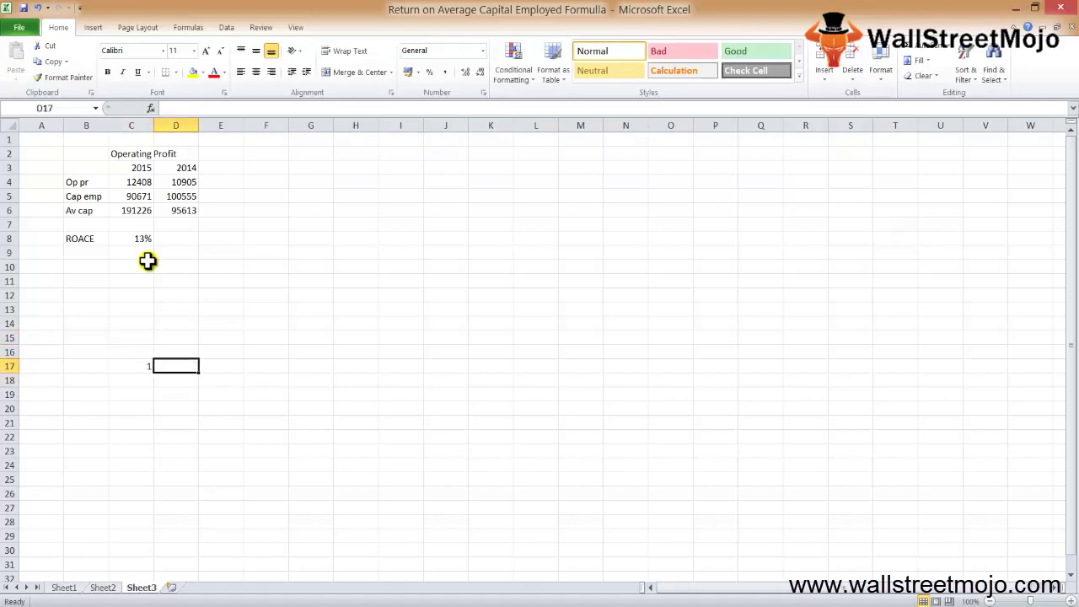
type("EBIT")
key("Right")
type("Oper")
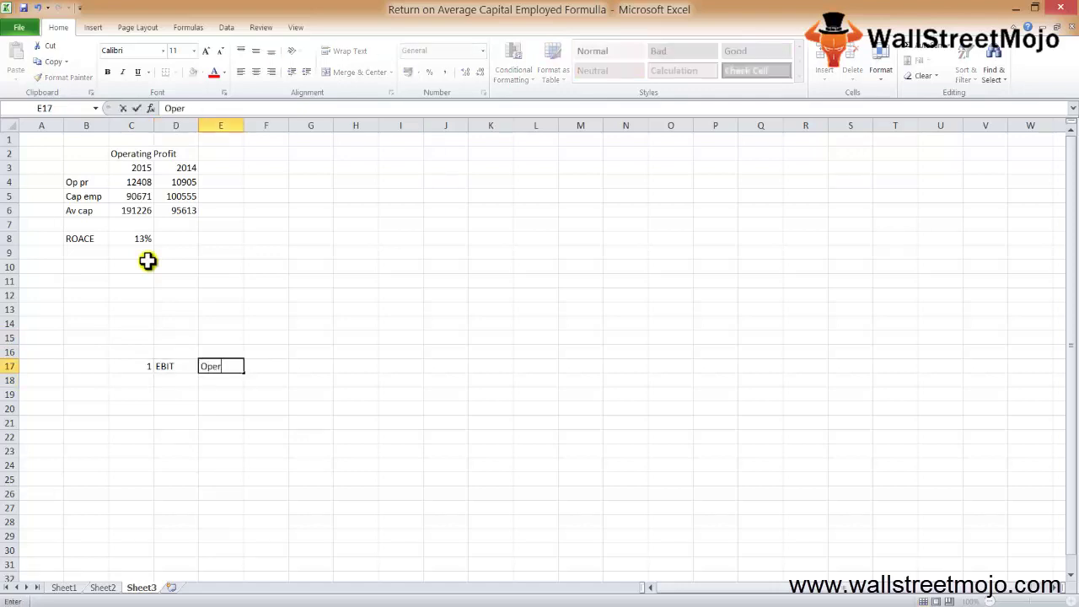
type("ating Income")
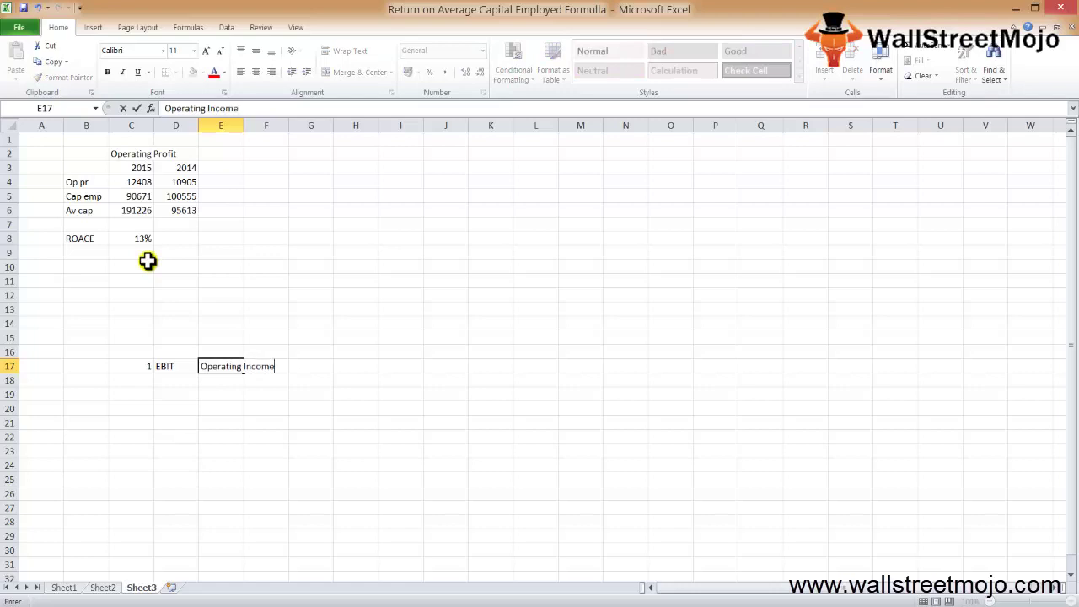
key("Return")
Step: Continue the note in row 17 with "PL" in cell G17 and "EBIT" in cell H17
key("Up")
key("Right")
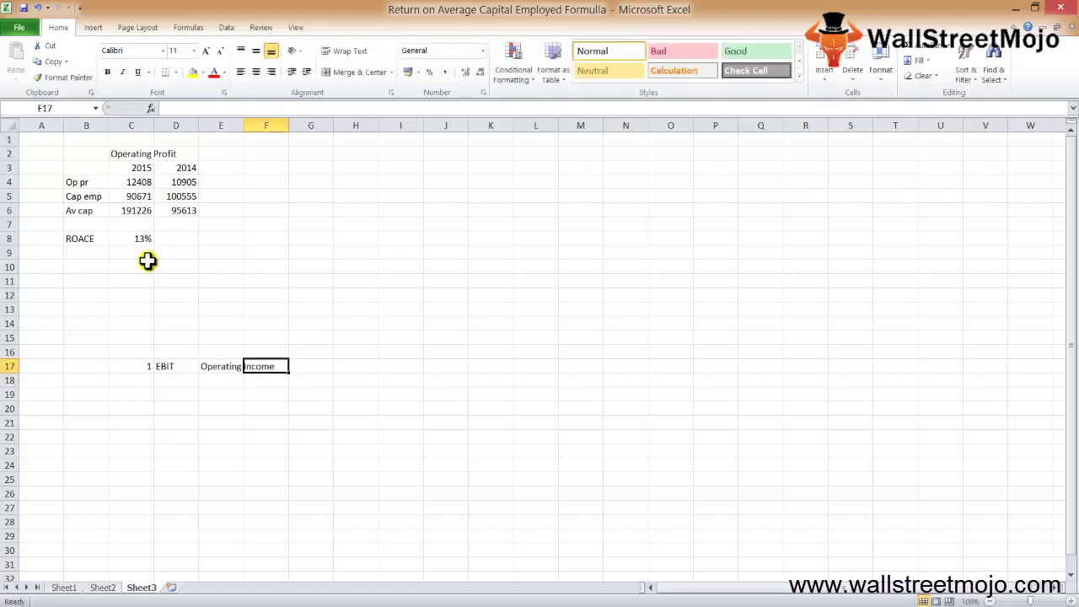
key("Right")
type("PL")
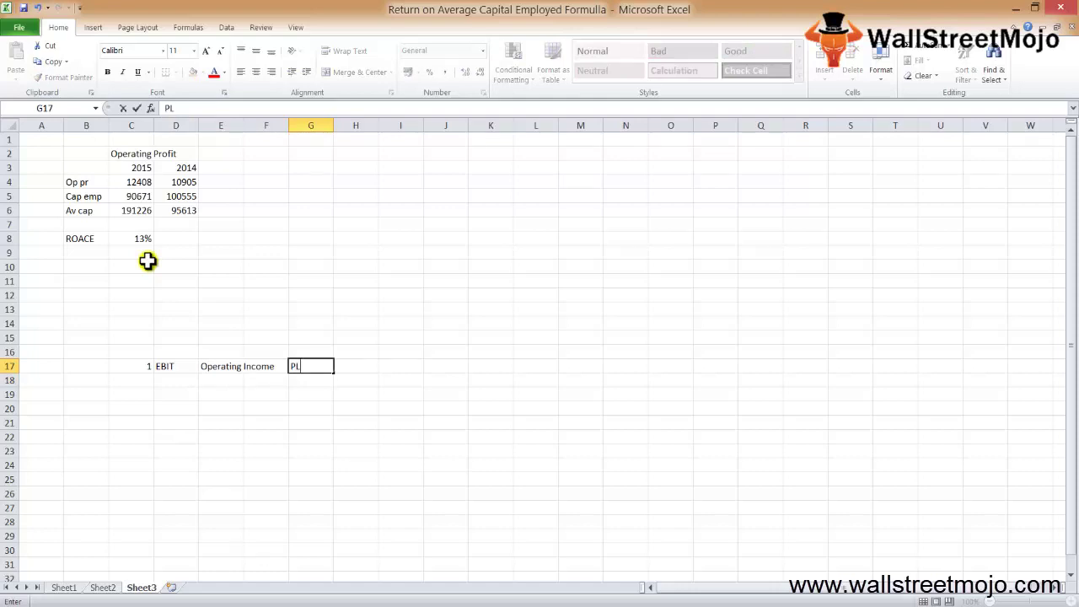
key("Tab")
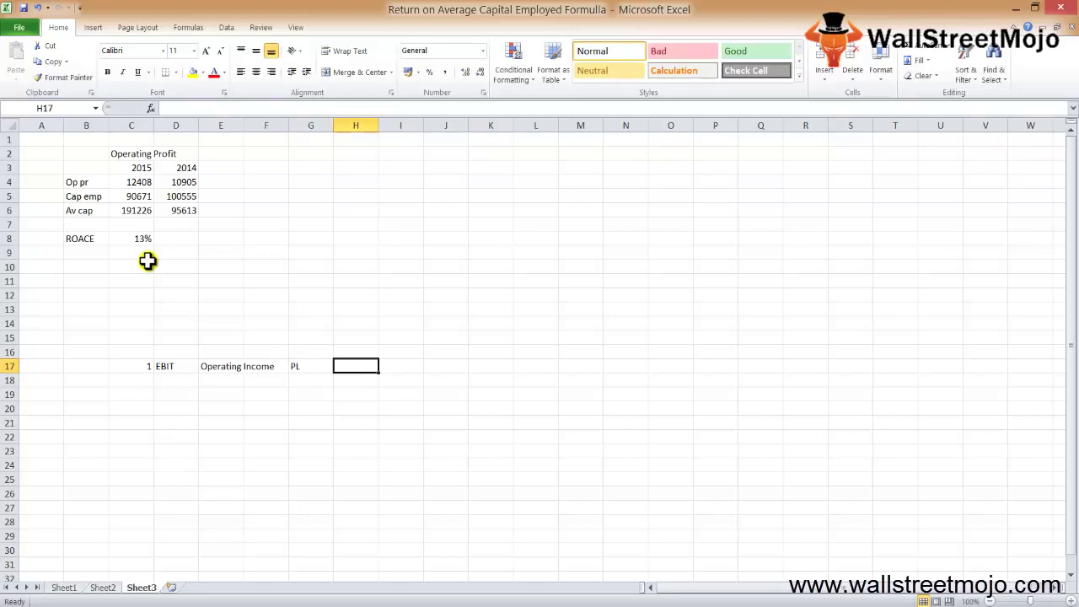
type("EBIT")
key("Return")
key("Up")
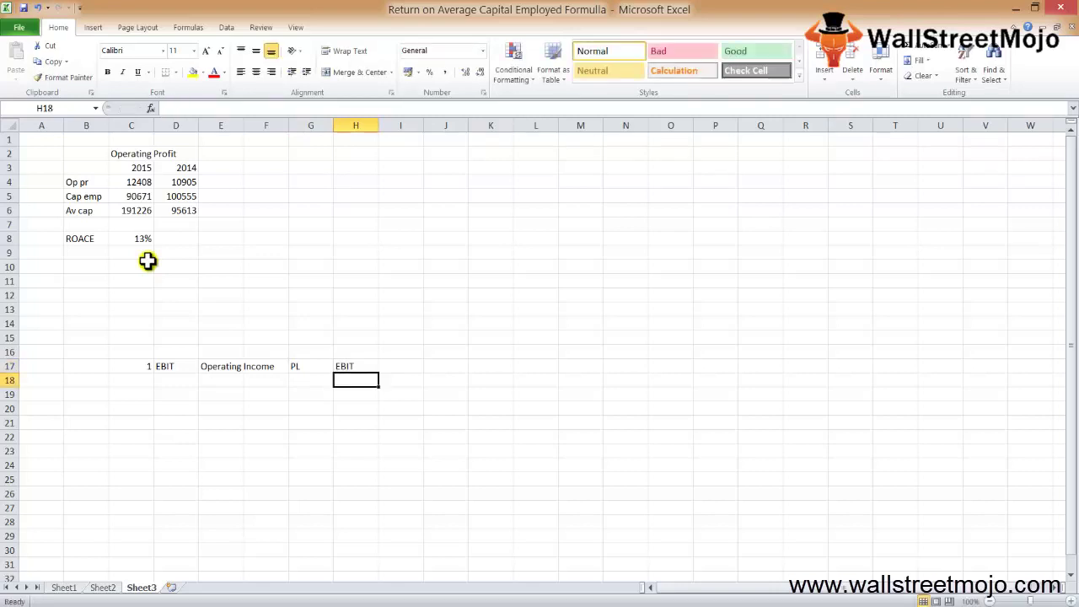
Step: Enter "Net Income" in cell I17 and "Income generated" in cell J17 to extend the note
key("Tab")
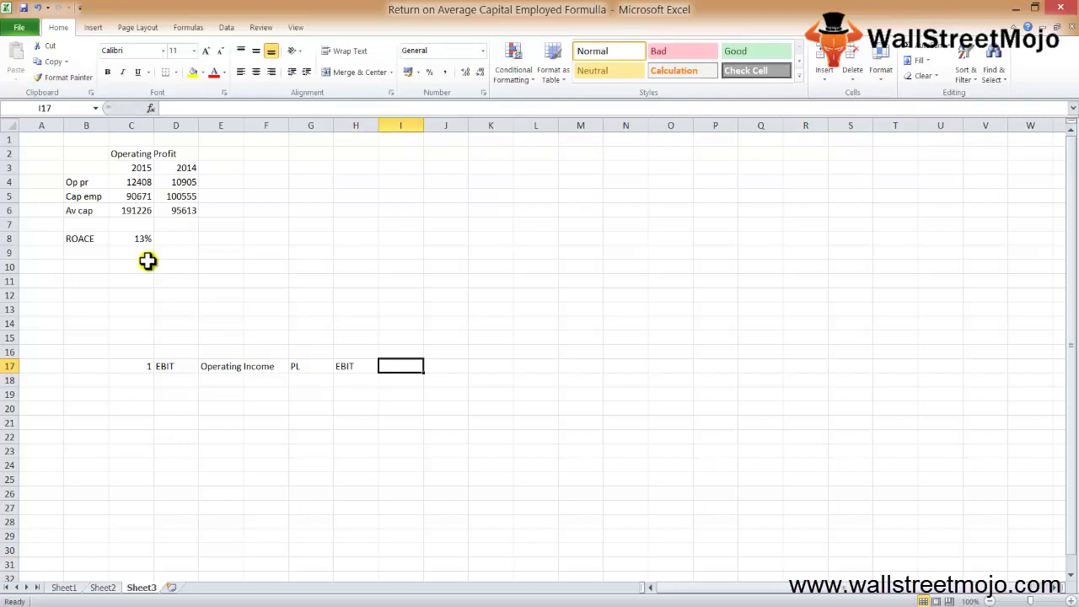
type("Net Income")
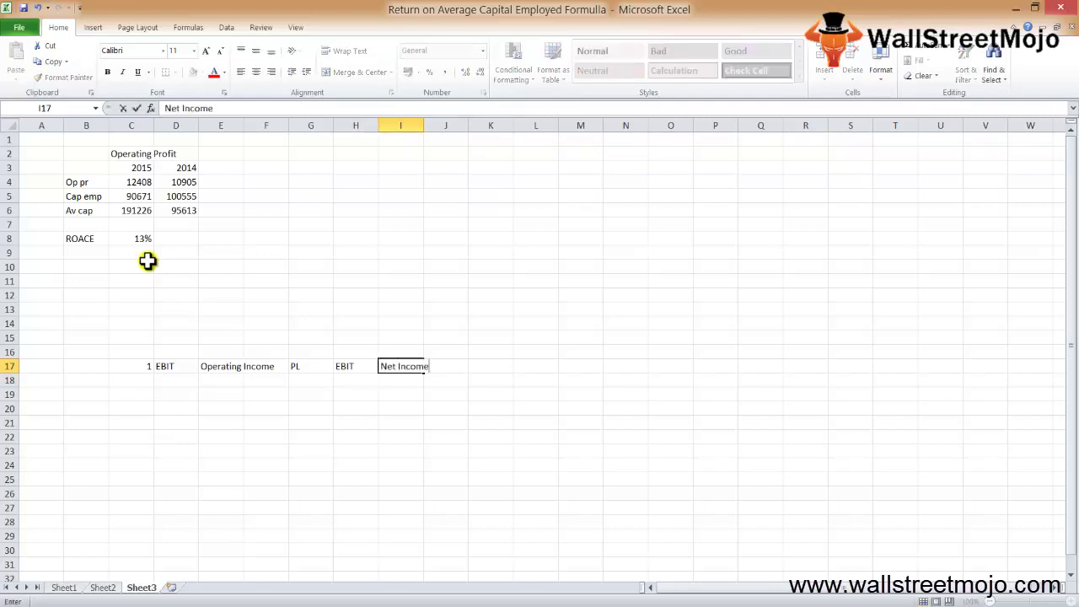
key("Return")
key("Up")
key("Tab")
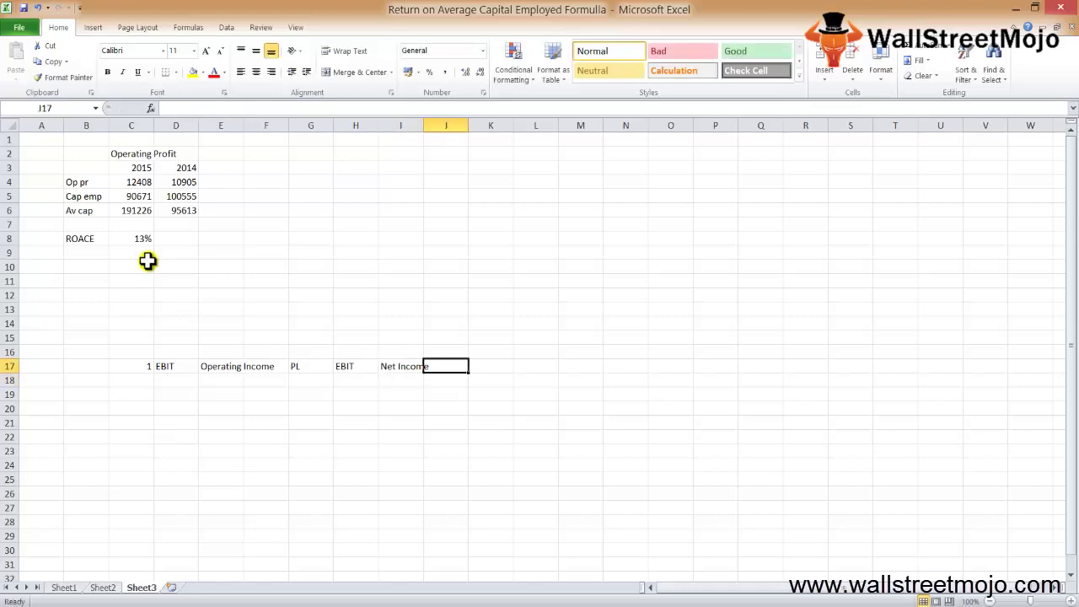
type("Income")
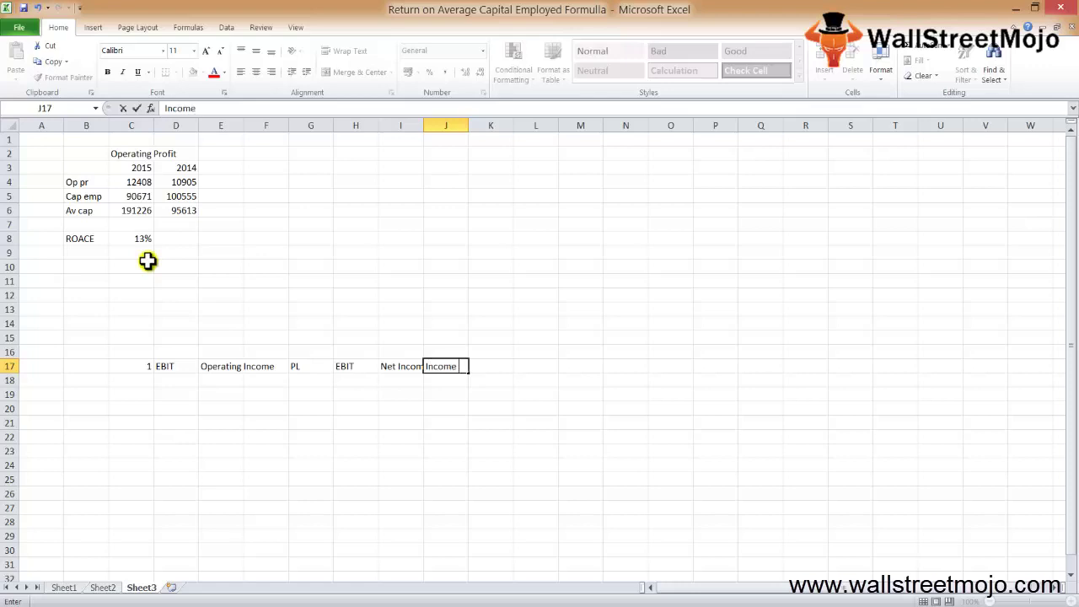
type(" generated")
key("Tab")
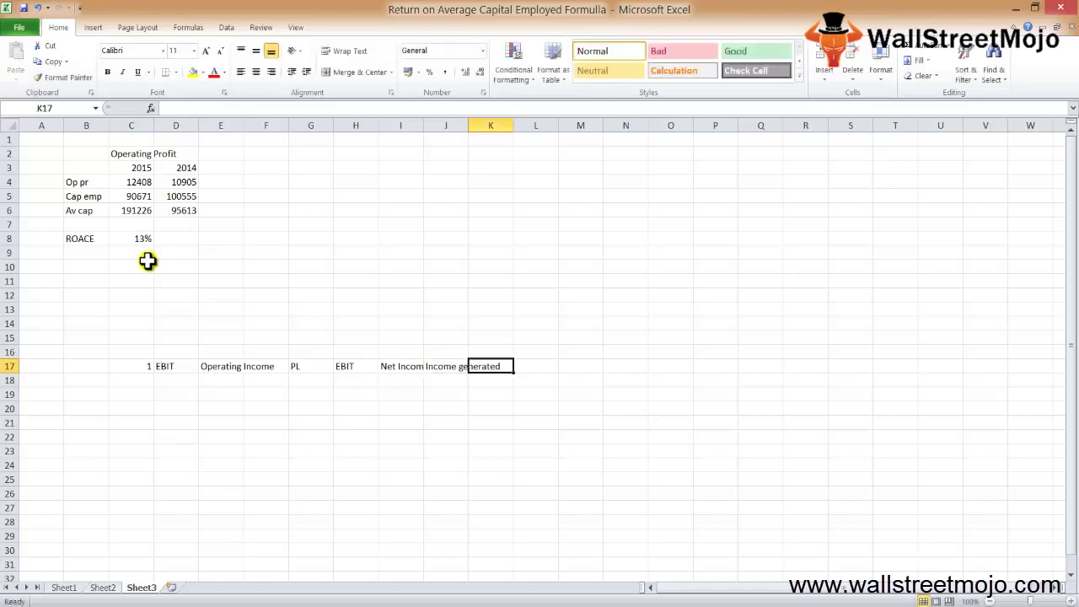
Step: Start the second numbered note two rows below the first by entering 2 in cell C19
key("Down")
key("Down")
key("Left")
key("Left")
key("Left")
key("Left")
key("Left")
key("Left")
key("Left")
key("Left")
type("2")
key("Tab")
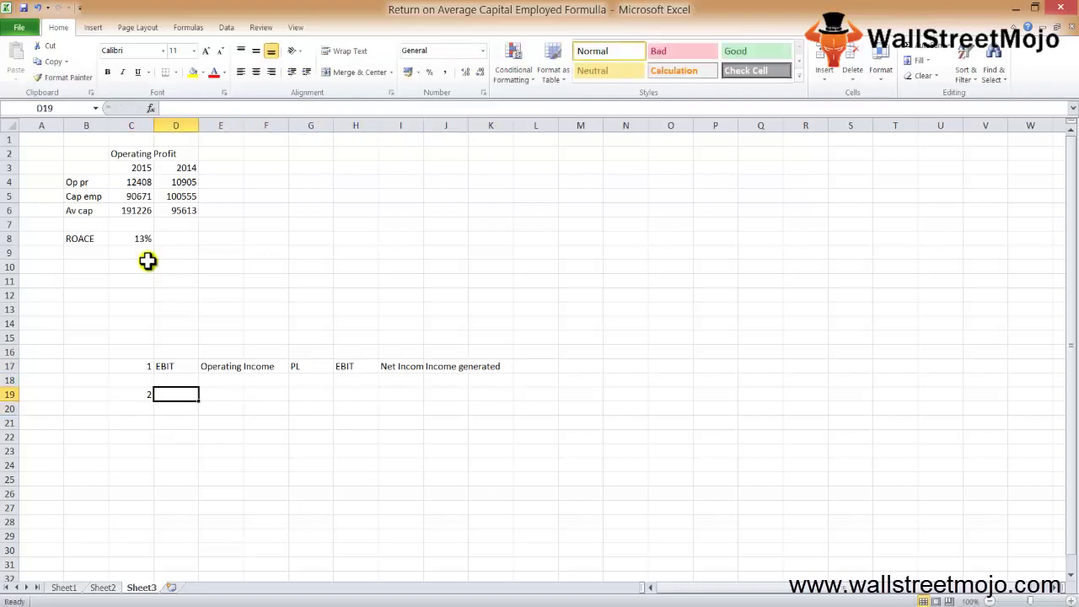
Step: Enter "AVG CAP EMP" in cell D19 and "Equity and Long term debts" in cell F19 beside note number 2
type("AVG CAP EMP")
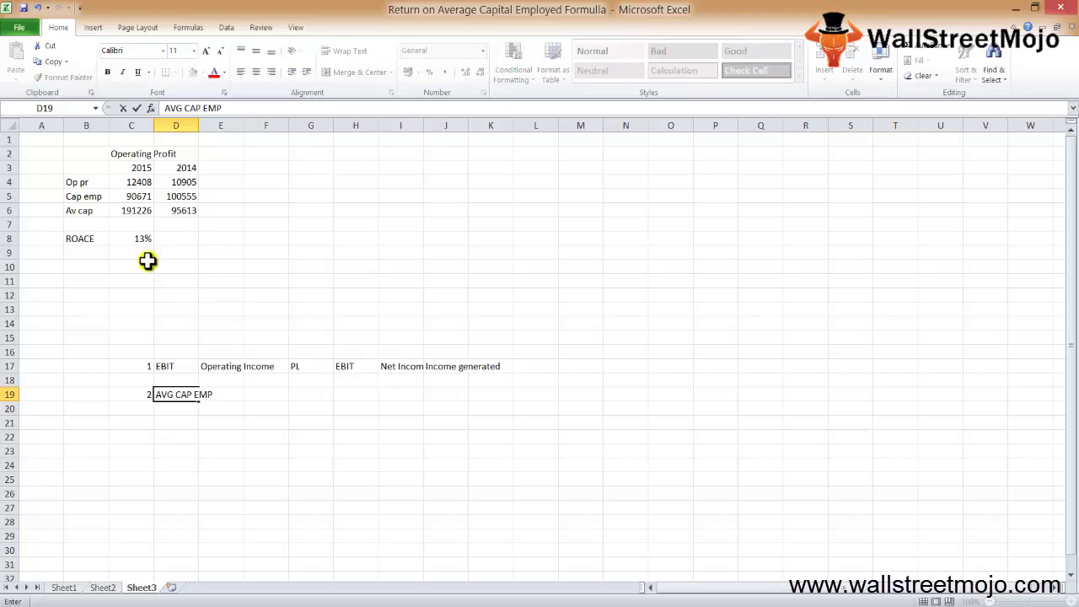
key("Return")
key("Up")
key("Right")
key("Right")
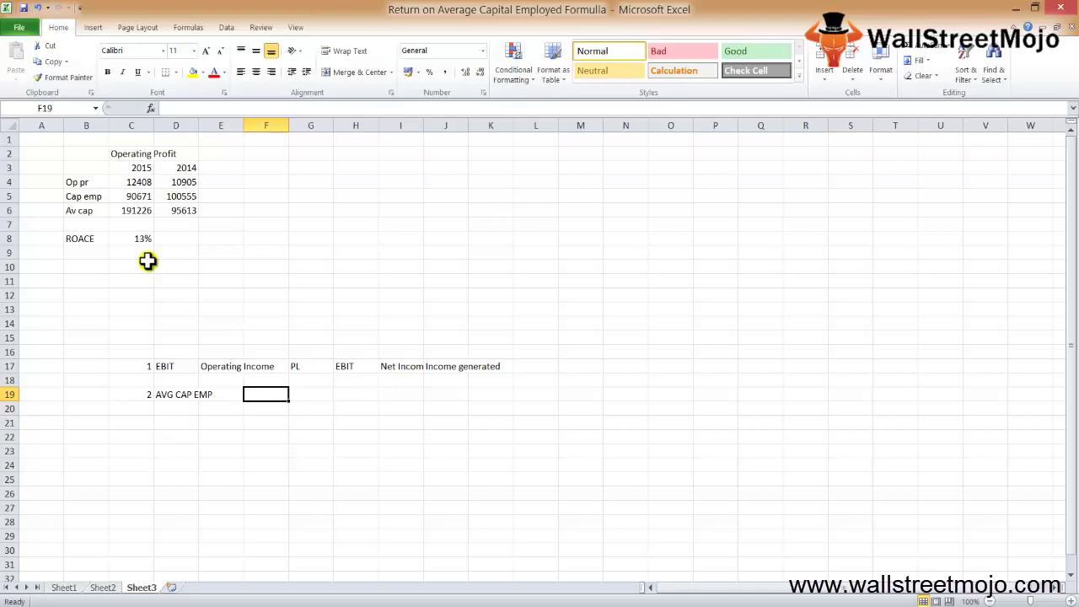
type("E")
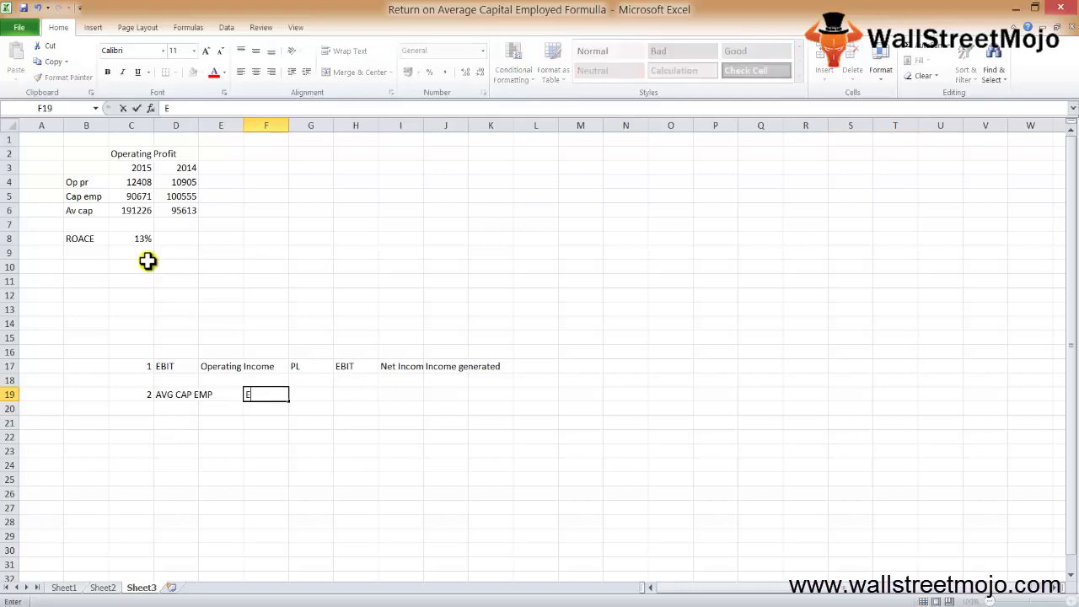
type("quity and Lon")
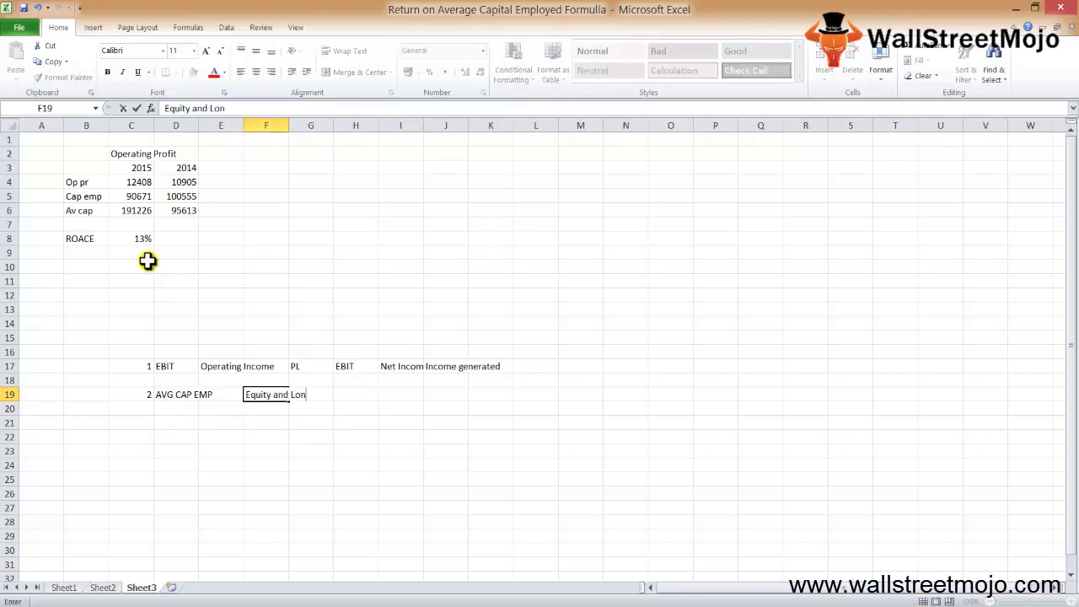
type("g term debts")
key("Return")
Step: Enter "Deduct CL" in cell F21, two rows below the equity and long term debts text
key("Up")
key("Right")
key("Right")
key("Down")
key("Down")
key("Left")
key("Left")
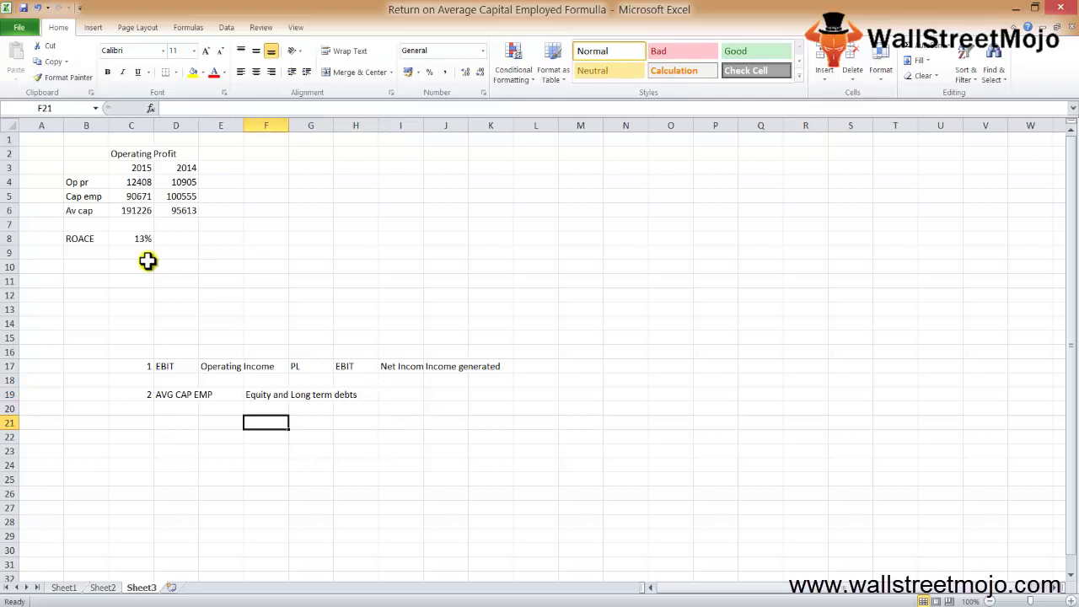
type("Deduct")
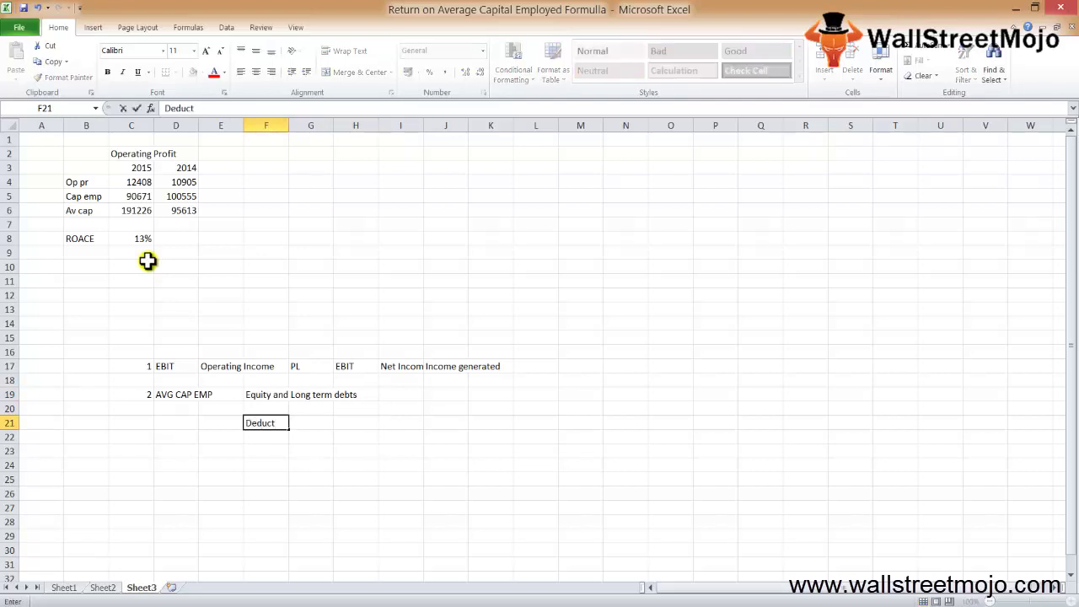
type(" CL")
key("Return")
key("Return")
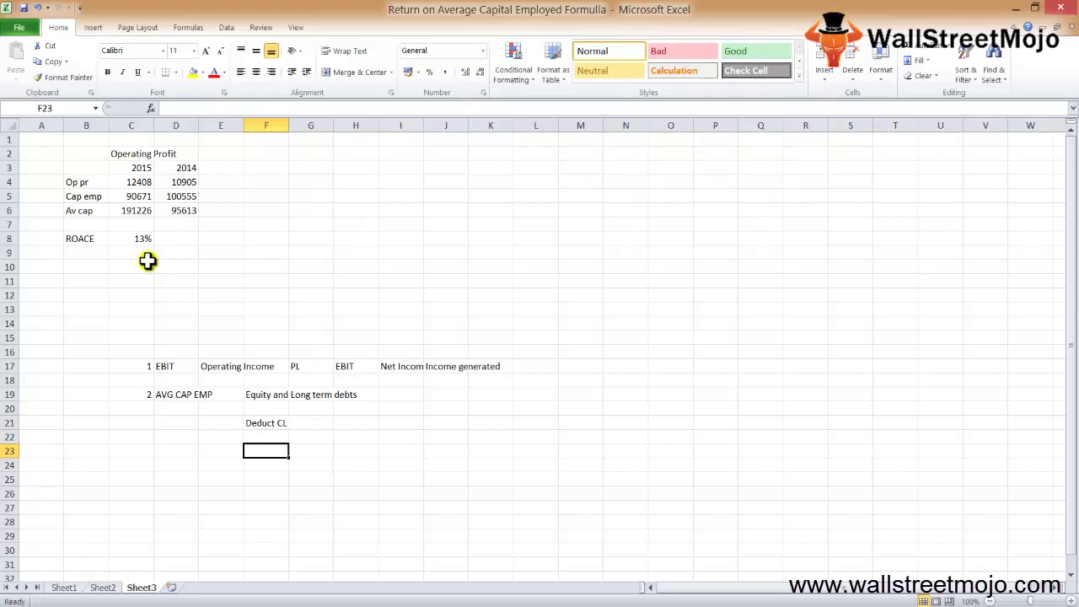
Step: Enter "Invested" in cell F23 and start an entry beginning "Non curre" in the cell below
type("Invested")
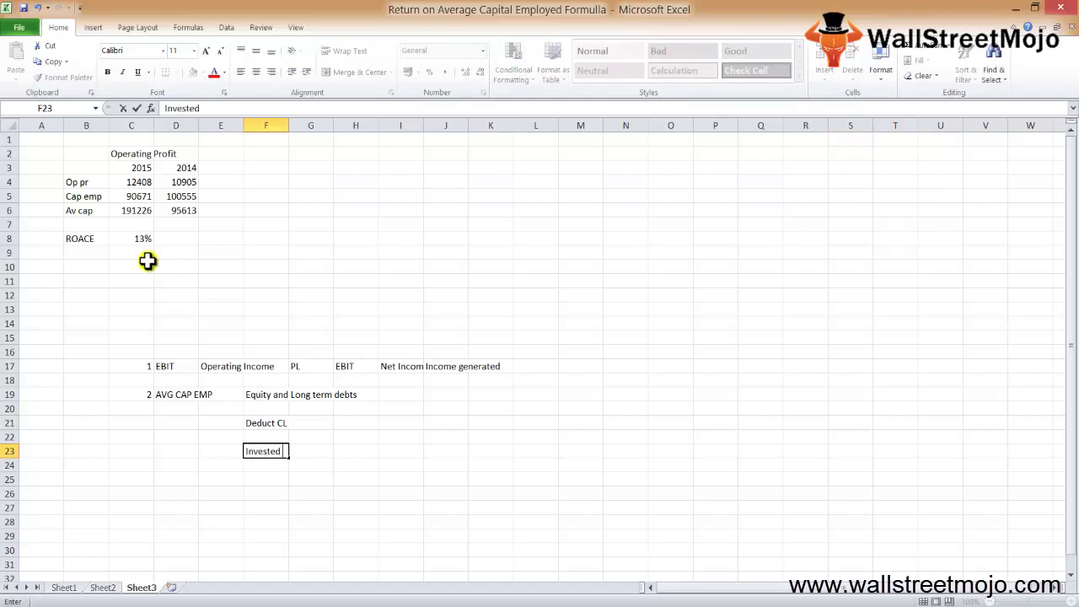
key("Return")
type("Non curre")
type("iab")
key("BackSpace")
key("BackSpace")
key("BackSpace")
type("ia")
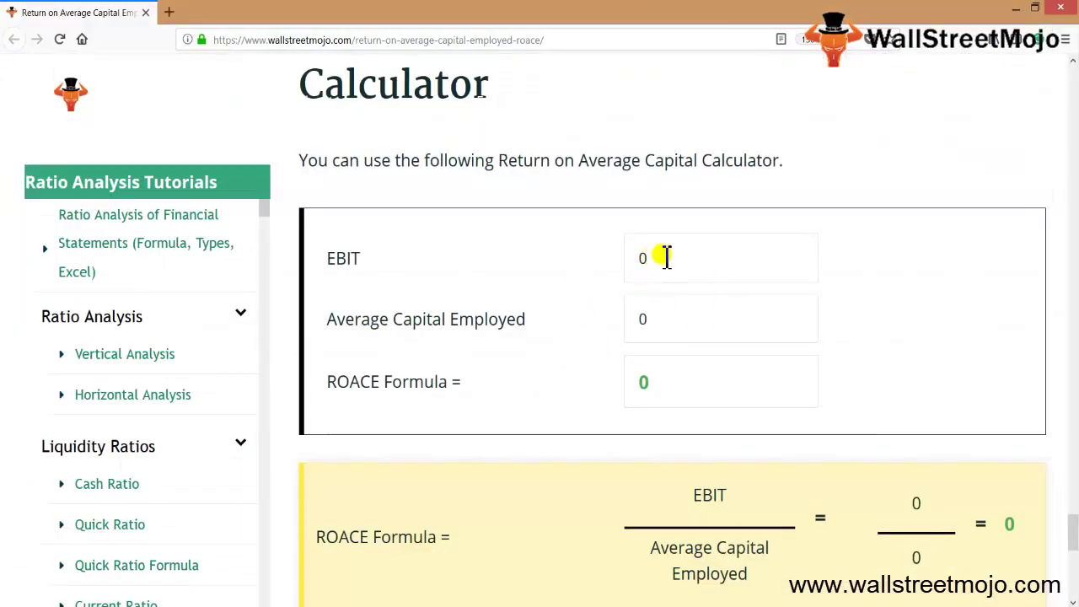
Step: In the browser's Return on Average Capital Calculator, set EBIT to 500000 and Average Capital Employed to 1000000
left_click(677, 259)
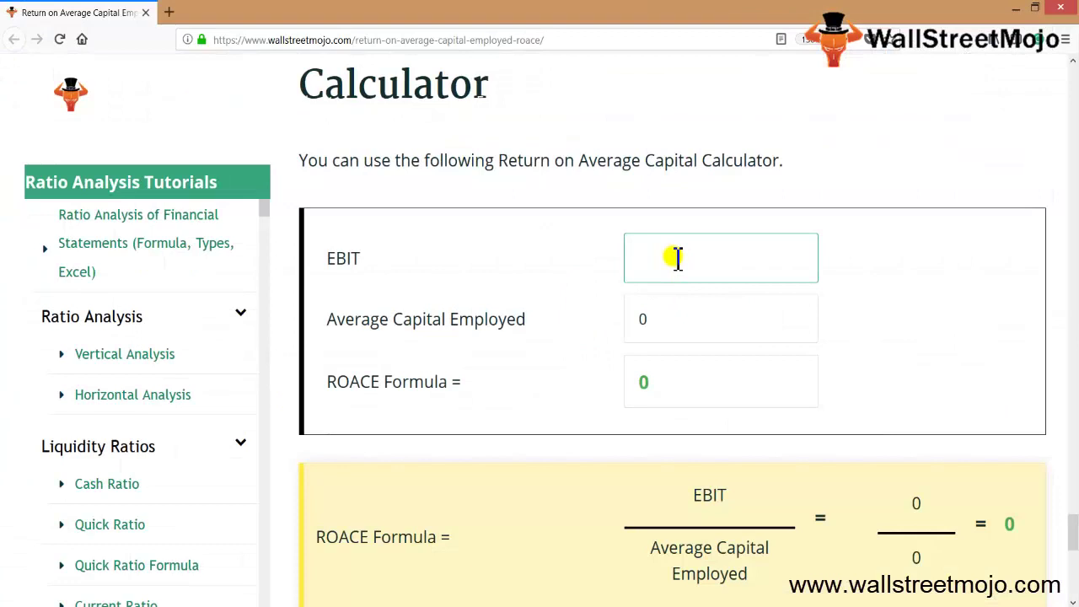
type("500000")
key("Tab")
type("10000000")
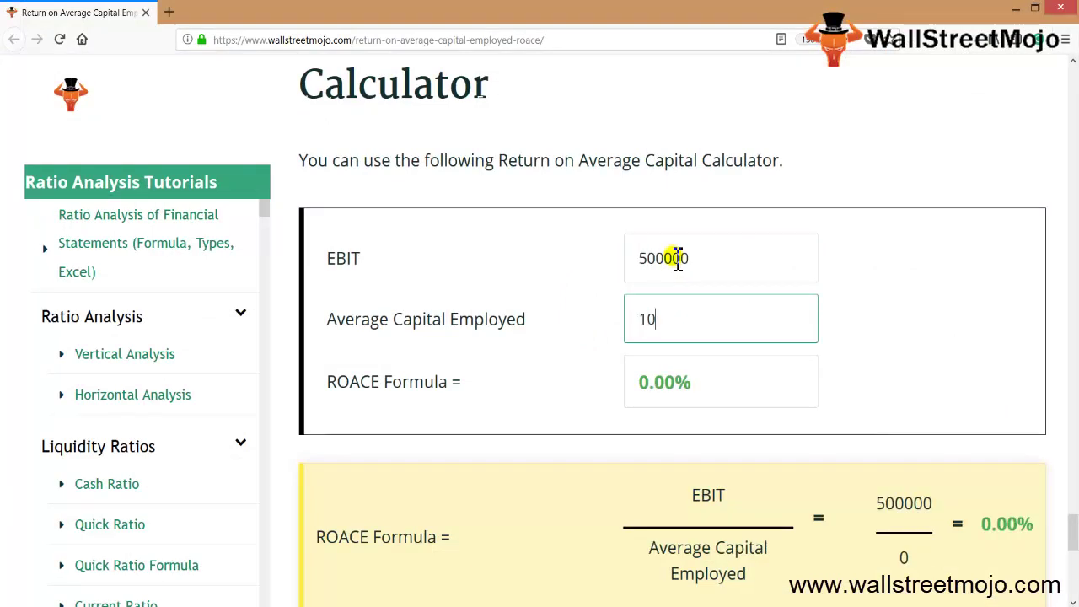
key("BackSpace")
key("Tab")
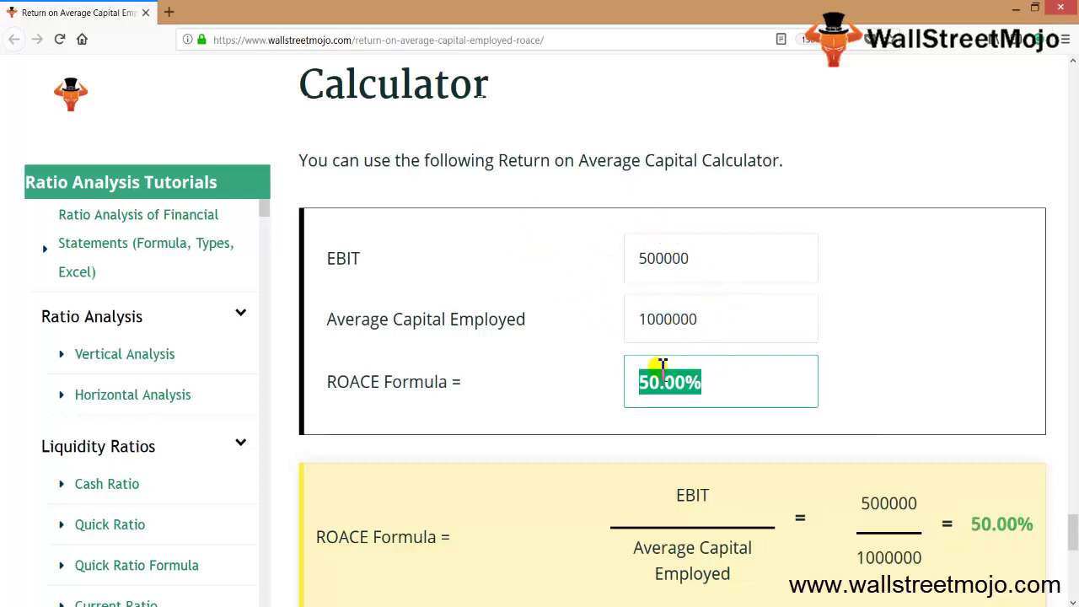
Step: Change the calculator's EBIT to 450000 and recalculate the ROACE
left_click(716, 260)
key("BackSpace")
key("BackSpace")
key("BackSpace")
key("BackSpace")
key("BackSpace")
key("BackSpace")
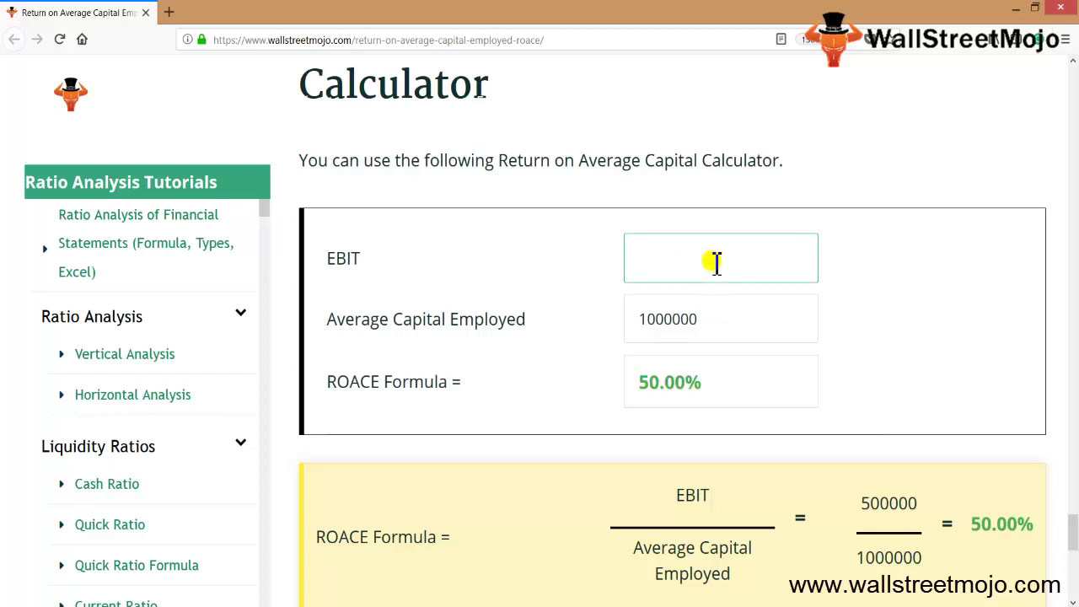
type("450000")
key("Tab")
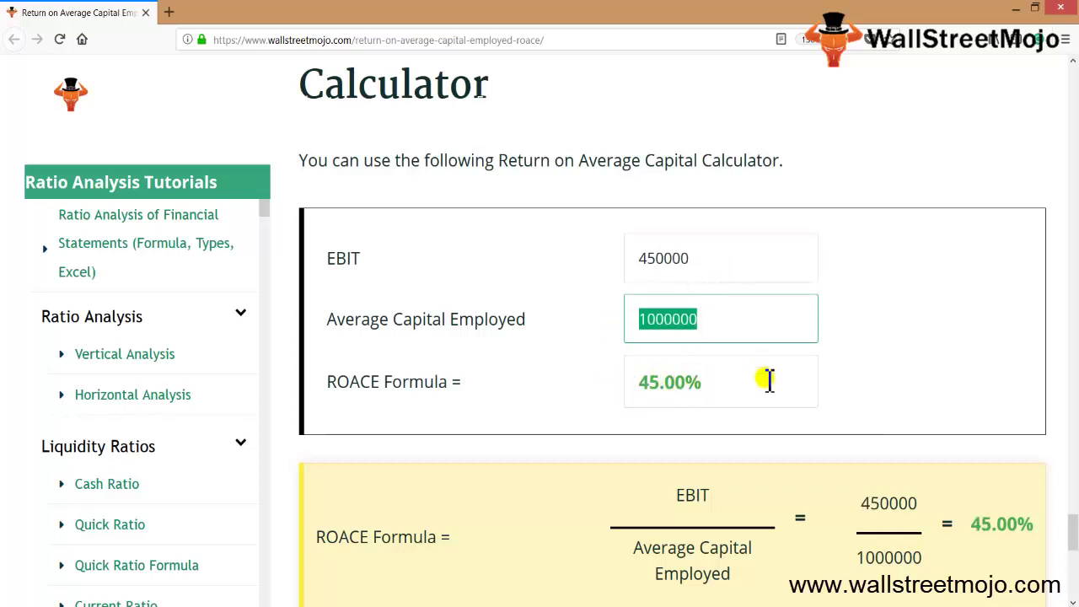
Step: Replace the EBIT in the calculator with 600000 and update the ROACE result
left_click(708, 252)
key("BackSpace")
key("BackSpace")
key("BackSpace")
key("BackSpace")
key("BackSpace")
key("BackSpace")
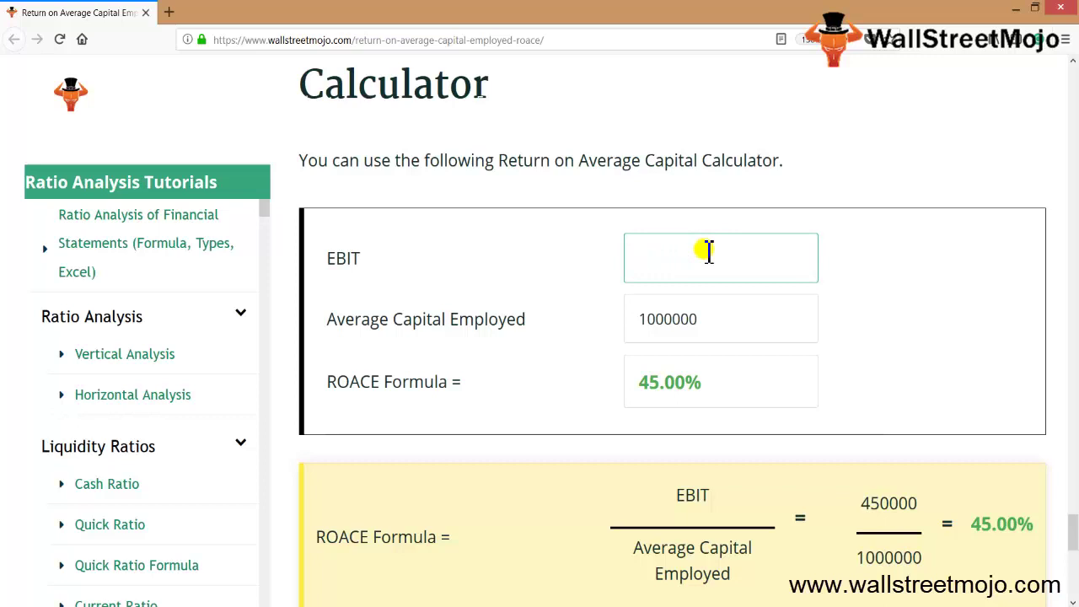
type("600000")
key("Tab")
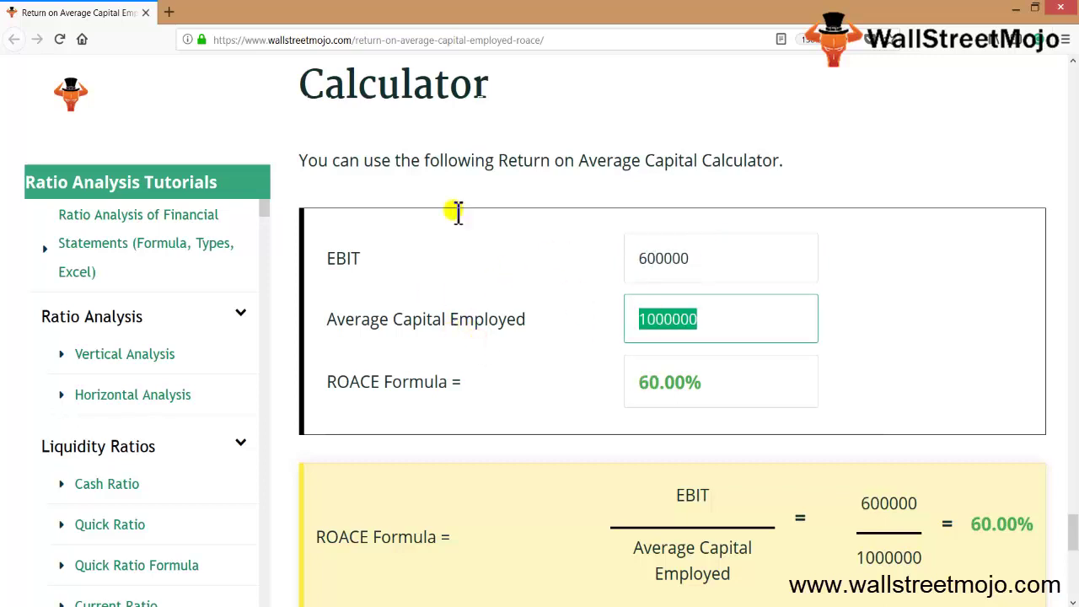